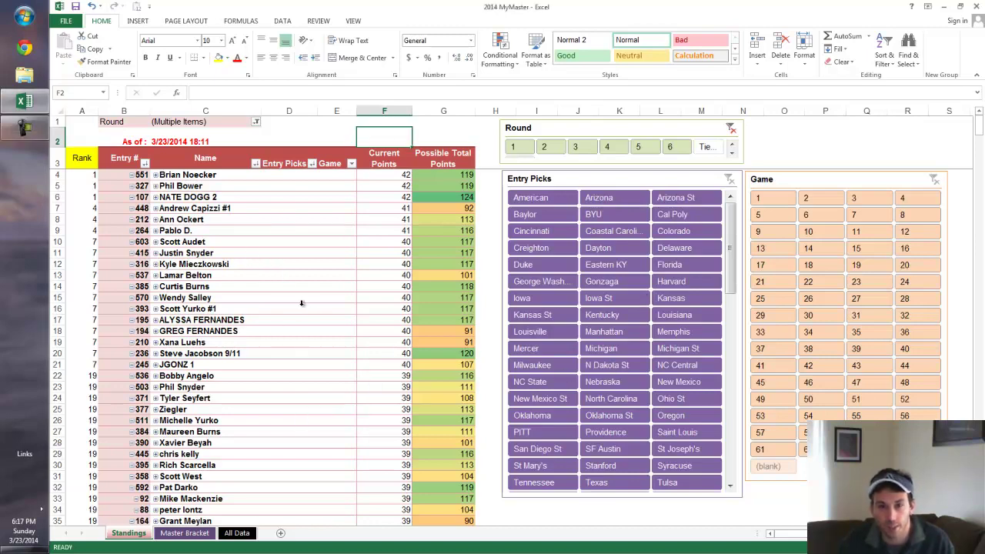
Examine the current points and possible total points of the leading entries in the Standings pivot table, and close the field list
scroll(301, 307, "up", 3)
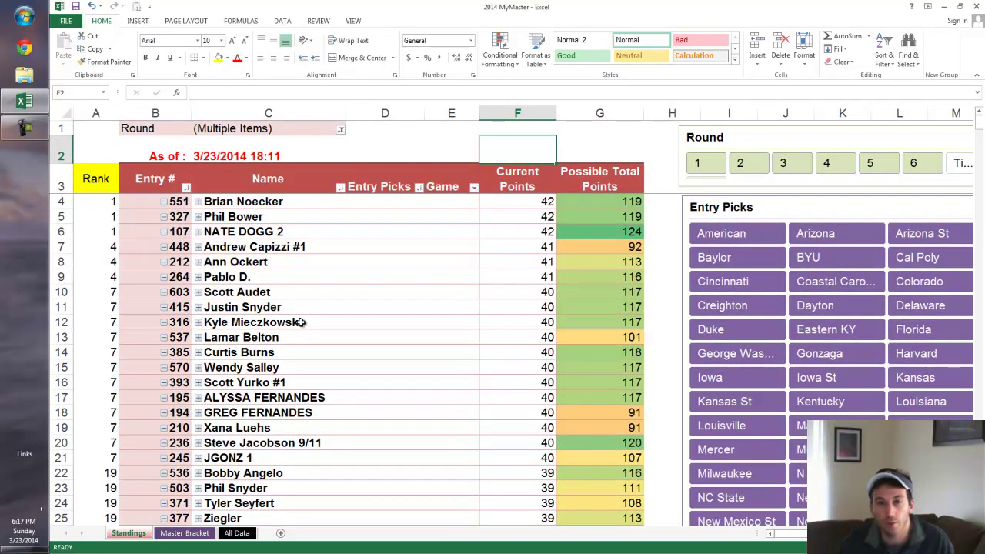
left_click(257, 202)
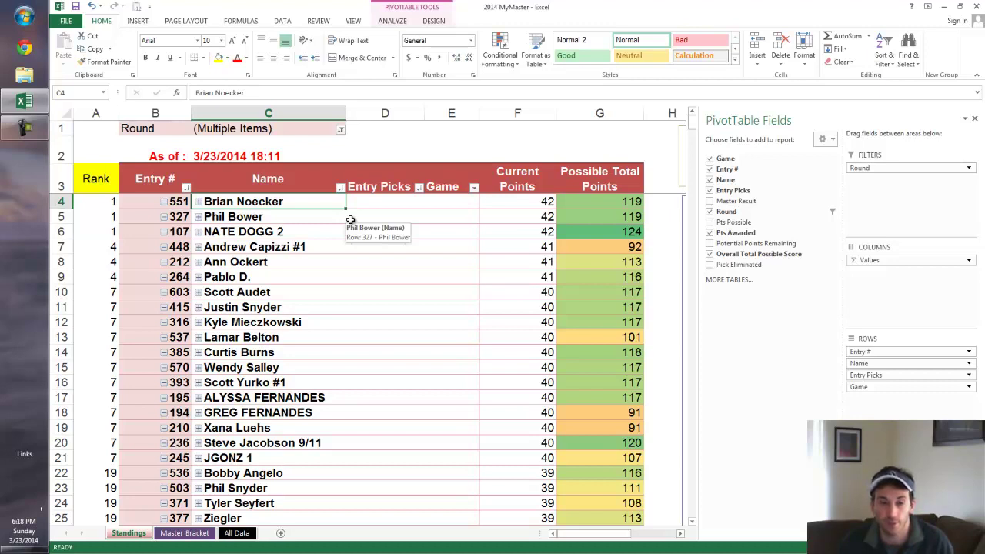
left_click(503, 227)
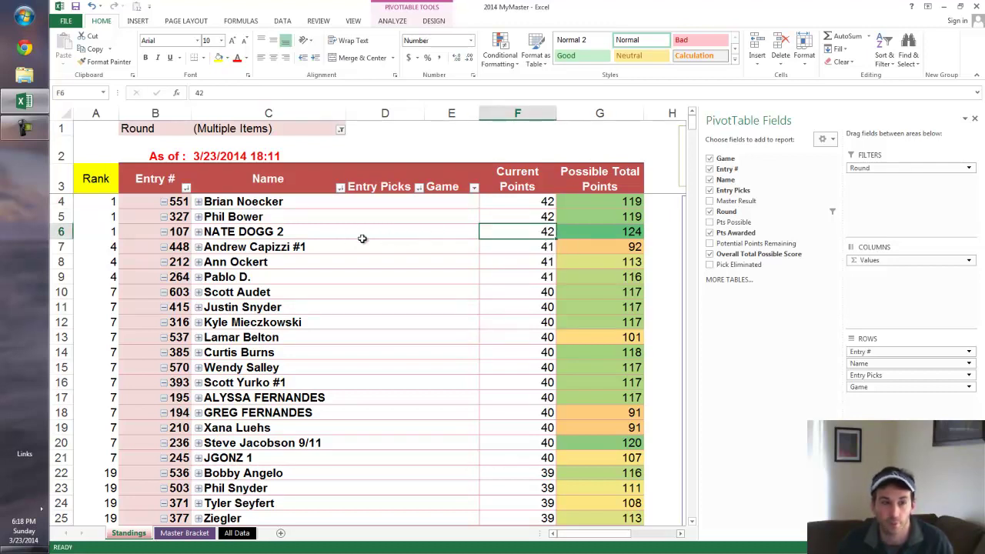
left_click(519, 184)
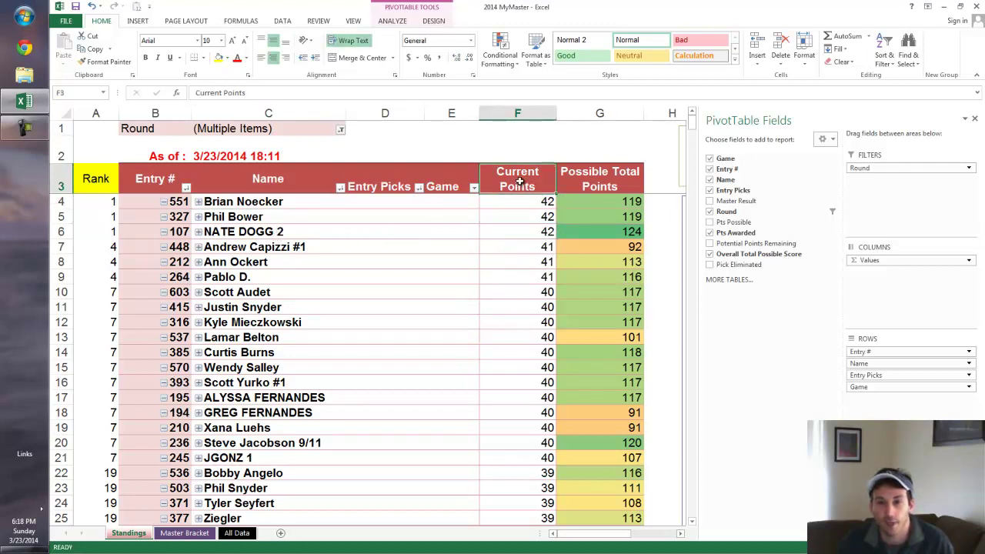
left_click(585, 172)
left_click(307, 217)
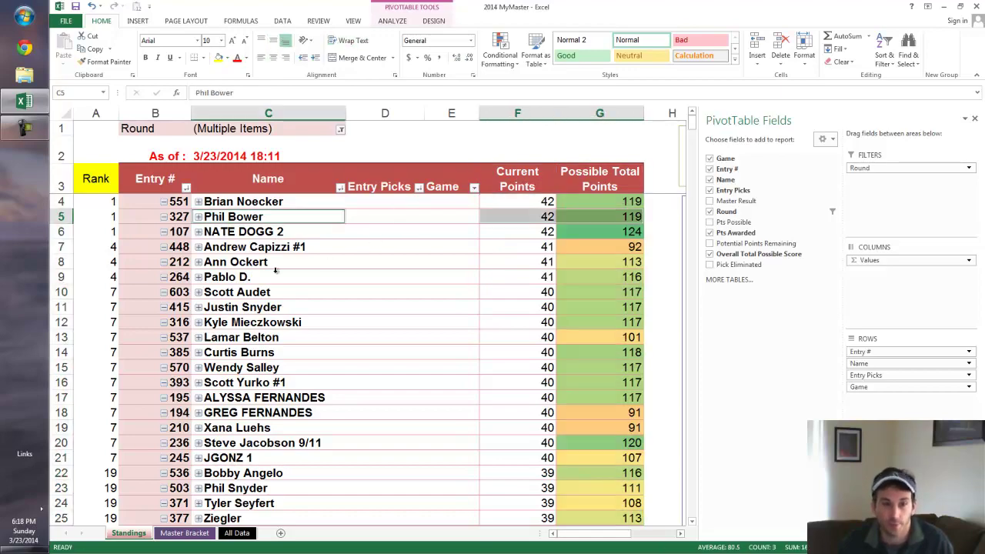
scroll(287, 339, "down", 3)
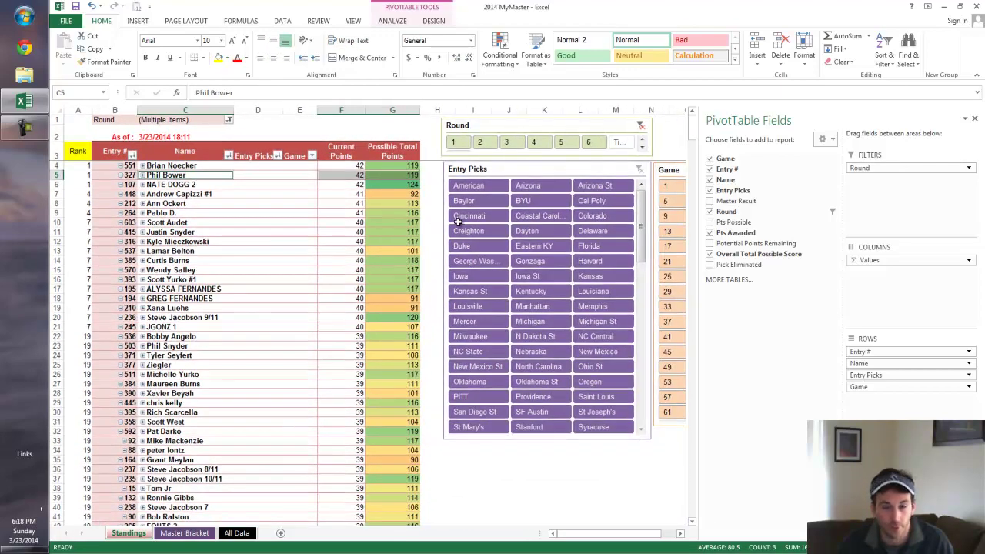
scroll(284, 277, "up", 3)
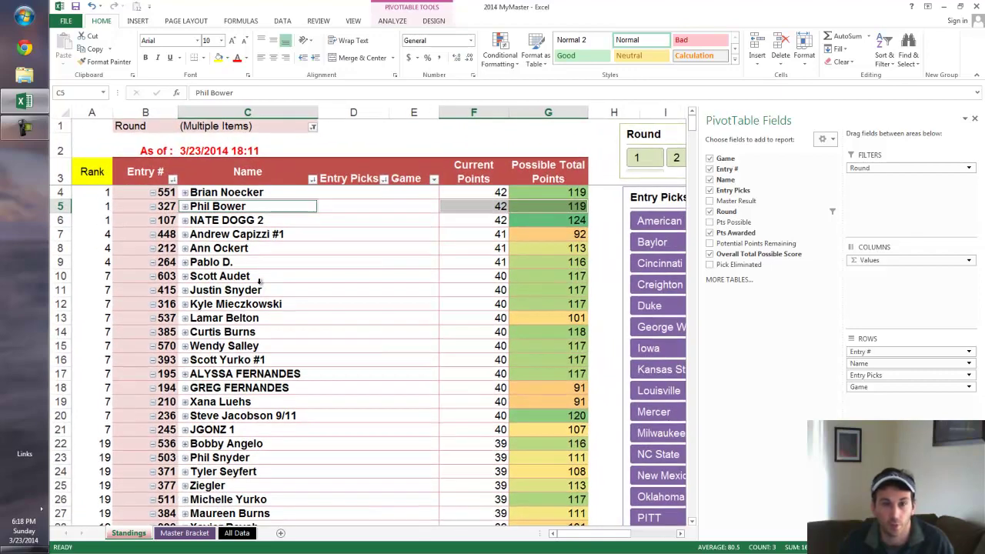
scroll(252, 295, "down", 2)
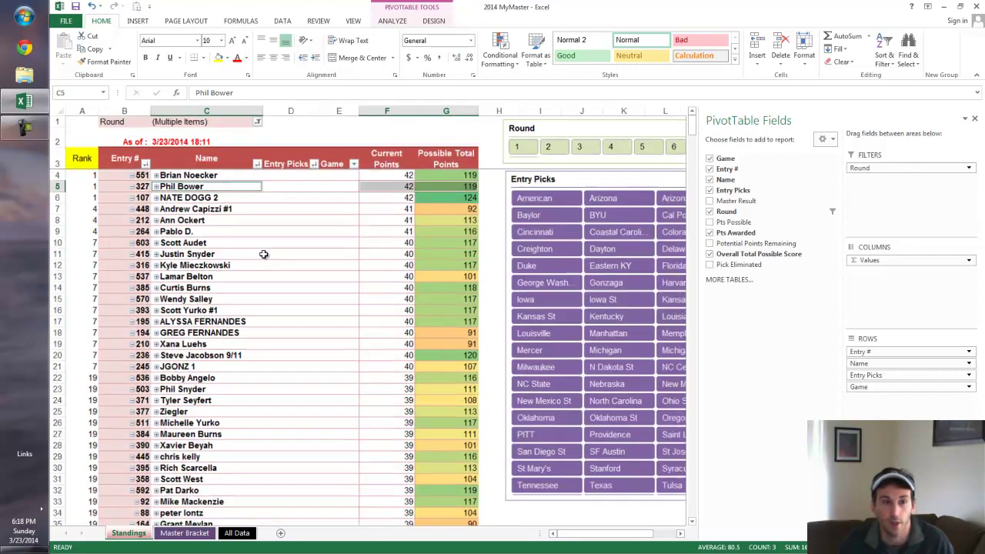
left_click(974, 117)
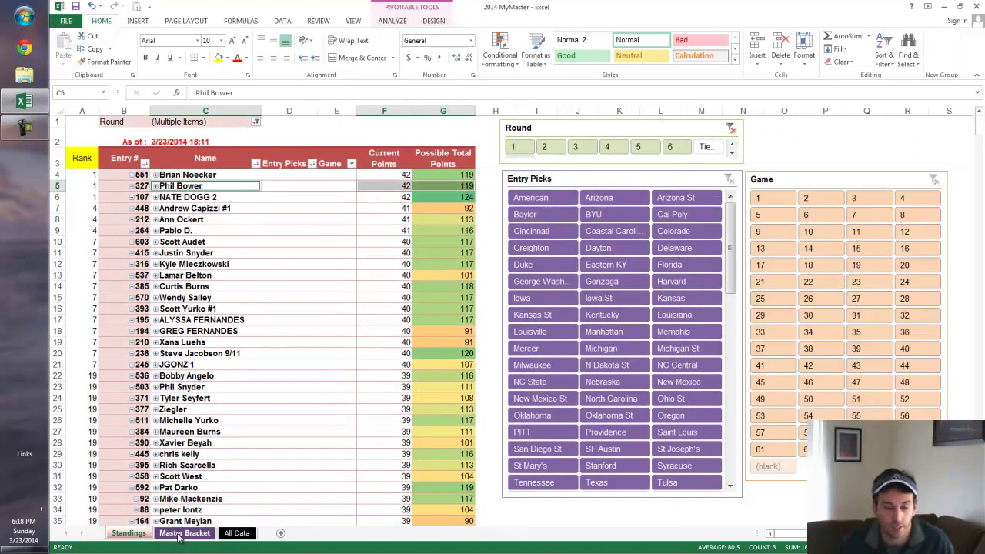
Look over the four regions of the Master Bracket sheet, from the South and West down to the East and Midwest
left_click(185, 532)
scroll(590, 350, "up", 2)
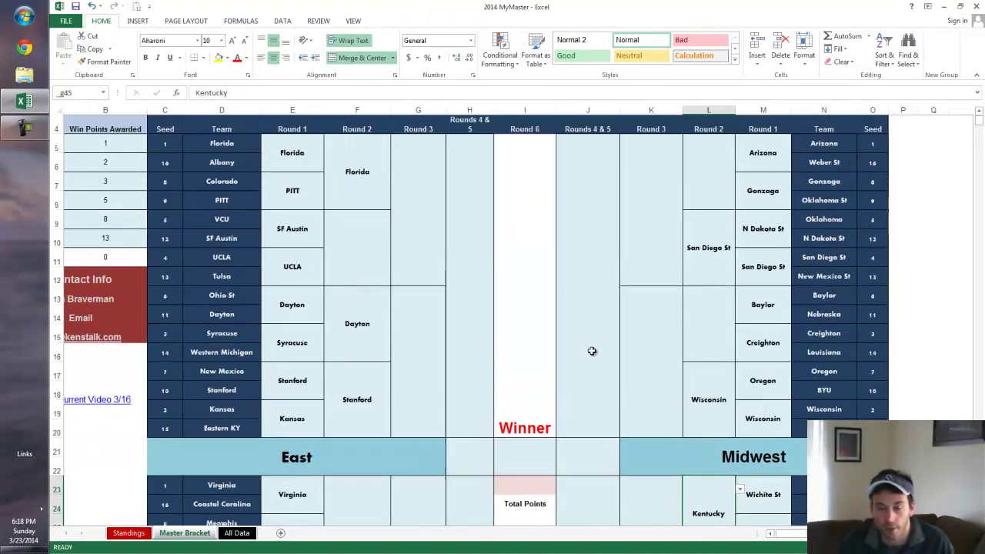
scroll(581, 348, "up", 1)
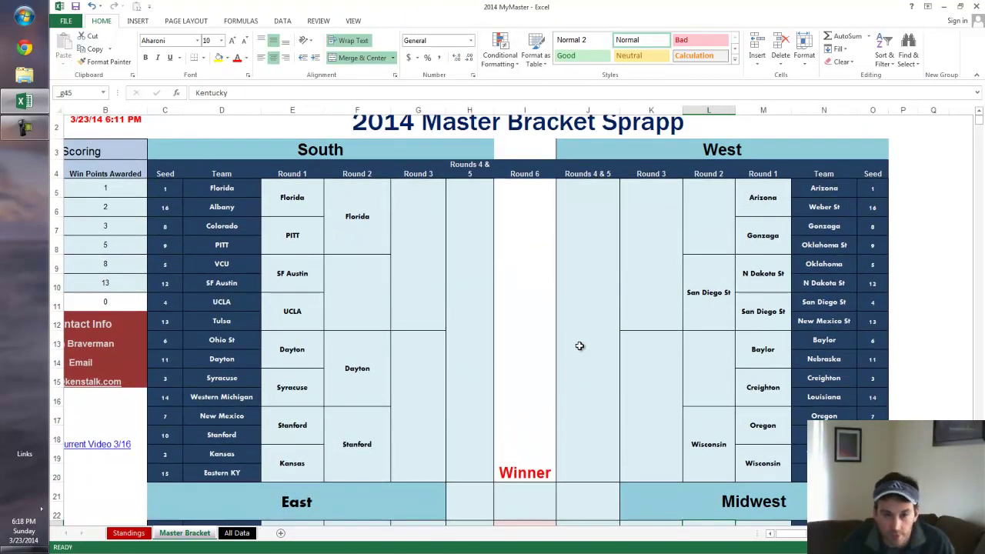
scroll(538, 346, "down", 2)
scroll(514, 345, "down", 5)
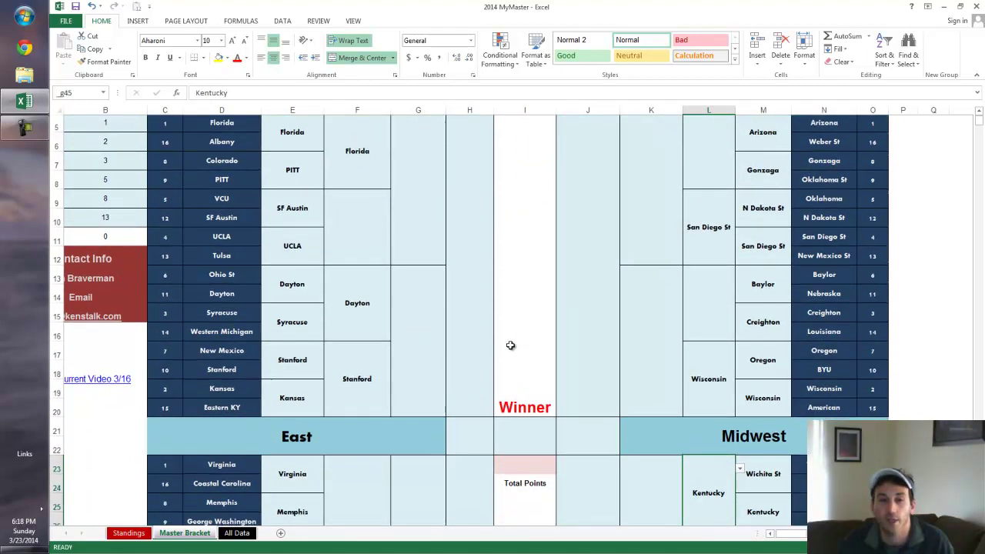
scroll(444, 352, "down", 1)
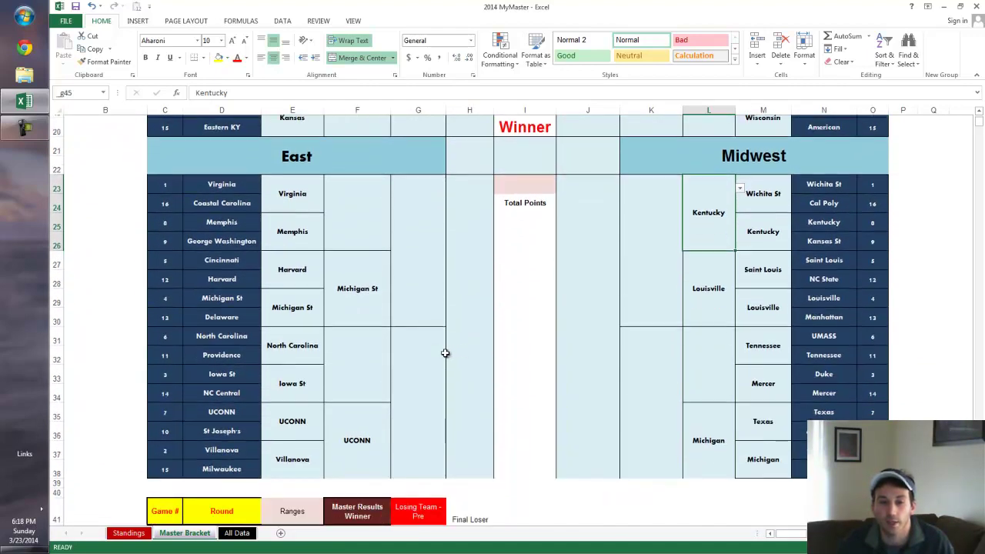
scroll(445, 353, "up", 2)
scroll(445, 353, "up", 1)
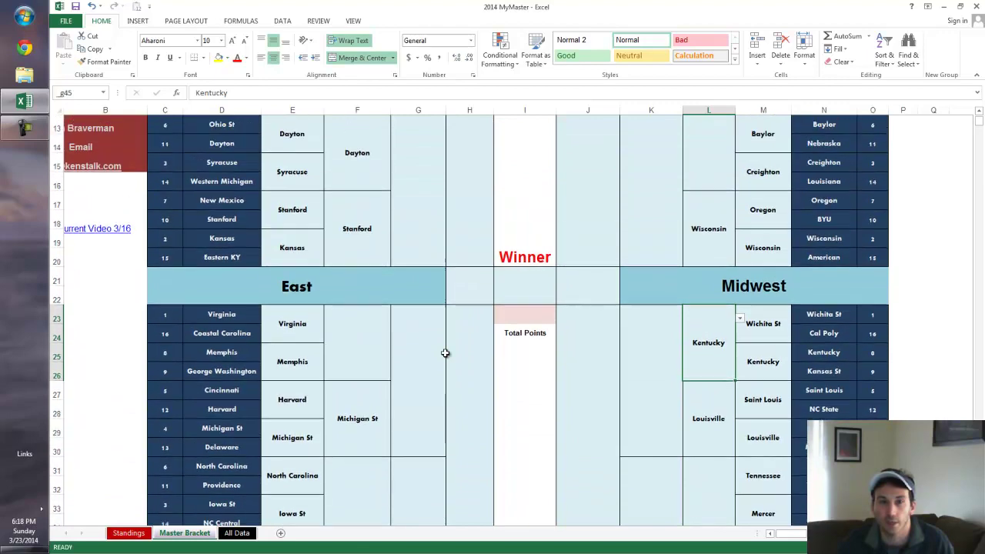
Inspect the filled-in Round 2 winners Stanford and Kentucky on the Master Bracket sheet
left_click(357, 229)
scroll(404, 254, "up", 1)
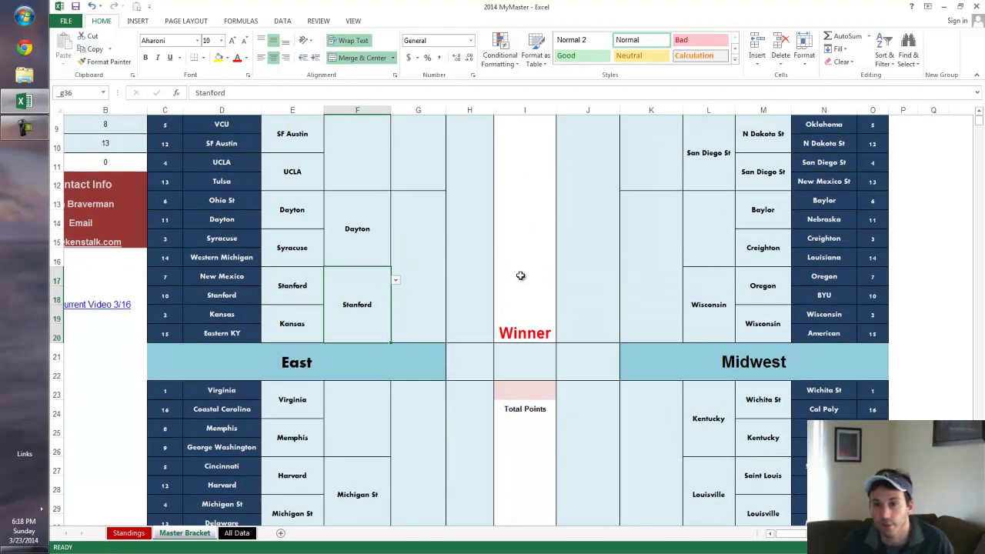
scroll(687, 355, "down", 1)
left_click(710, 389)
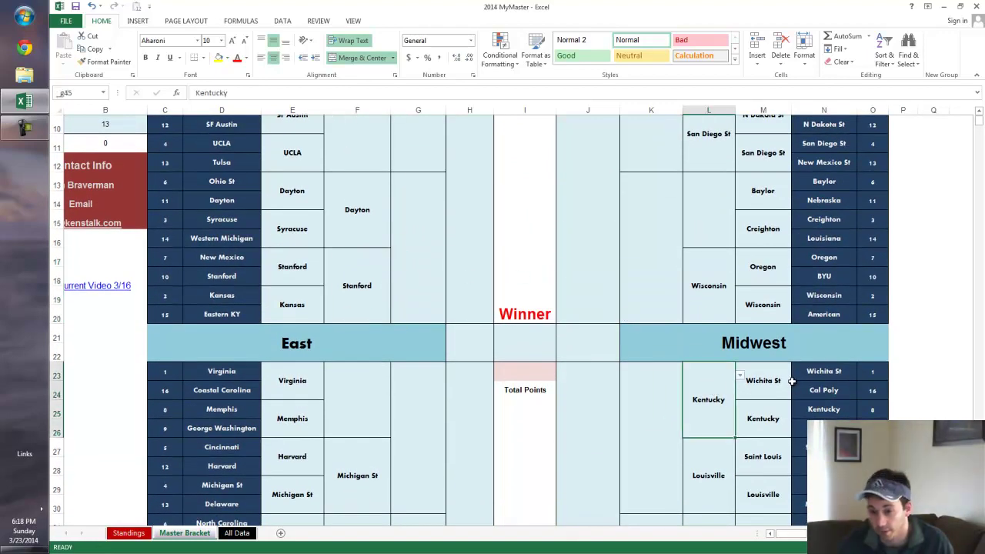
scroll(792, 381, "down", 1)
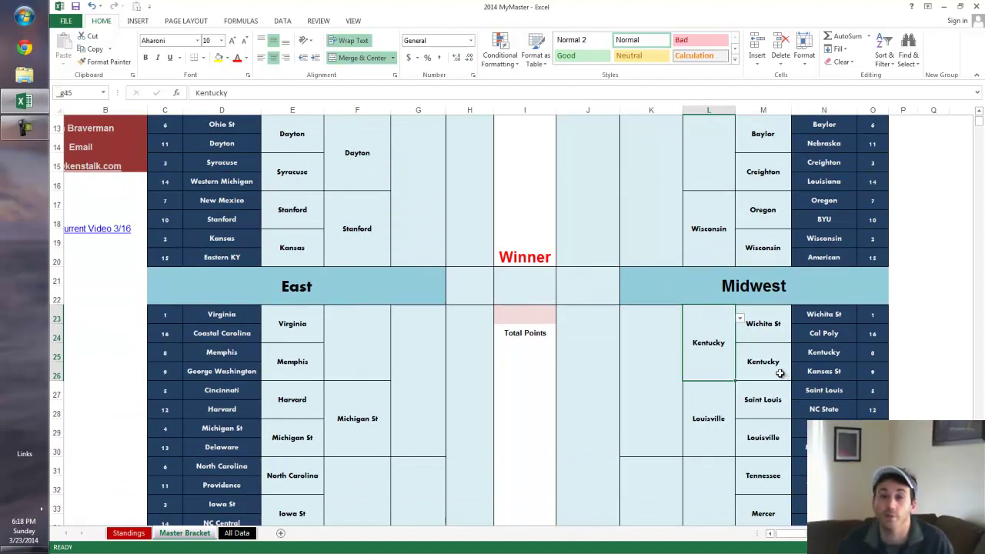
scroll(712, 363, "down", 2)
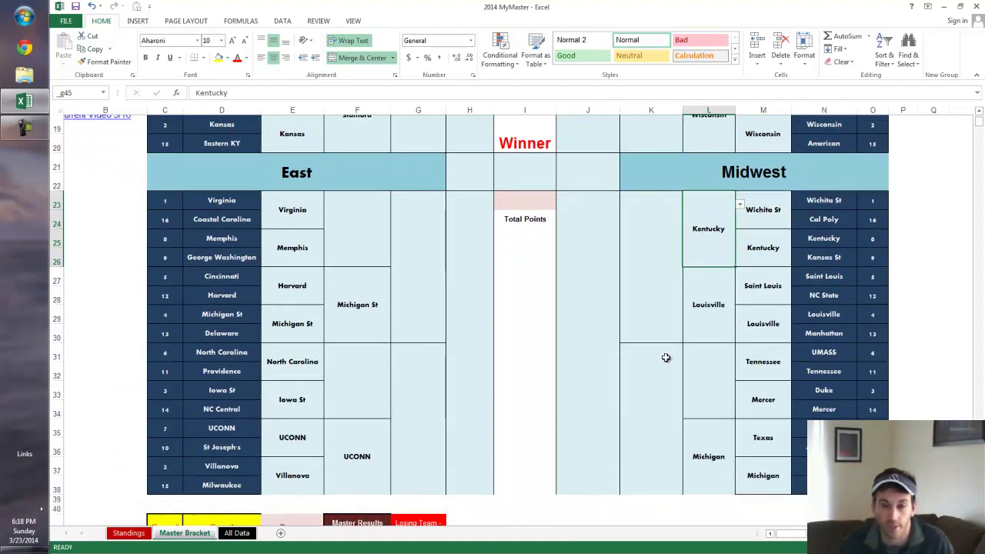
Check the empty Round 2 slots in the Midwest, West and South regions, and the win points awarded per round
left_click(698, 363)
scroll(685, 259, "up", 3)
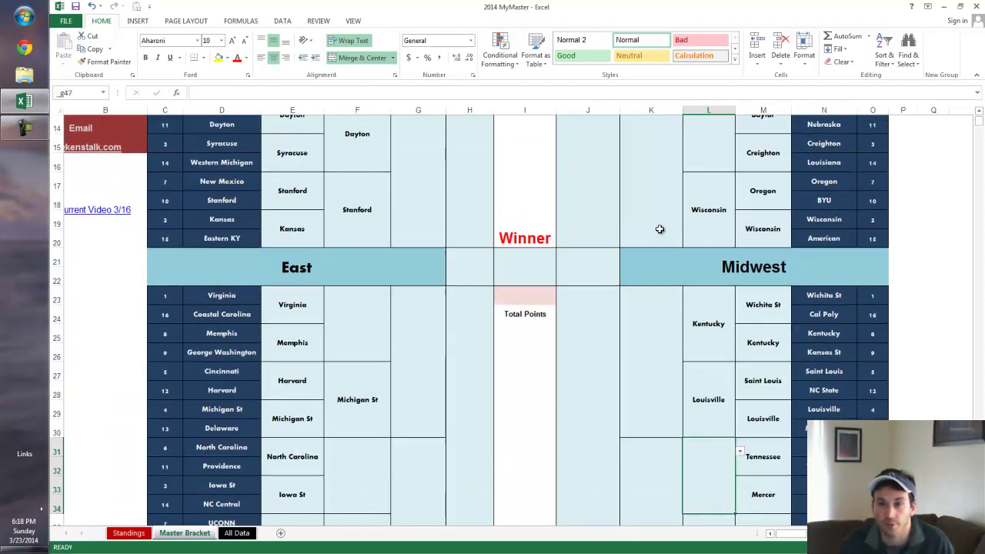
left_click(692, 187)
scroll(699, 184, "up", 2)
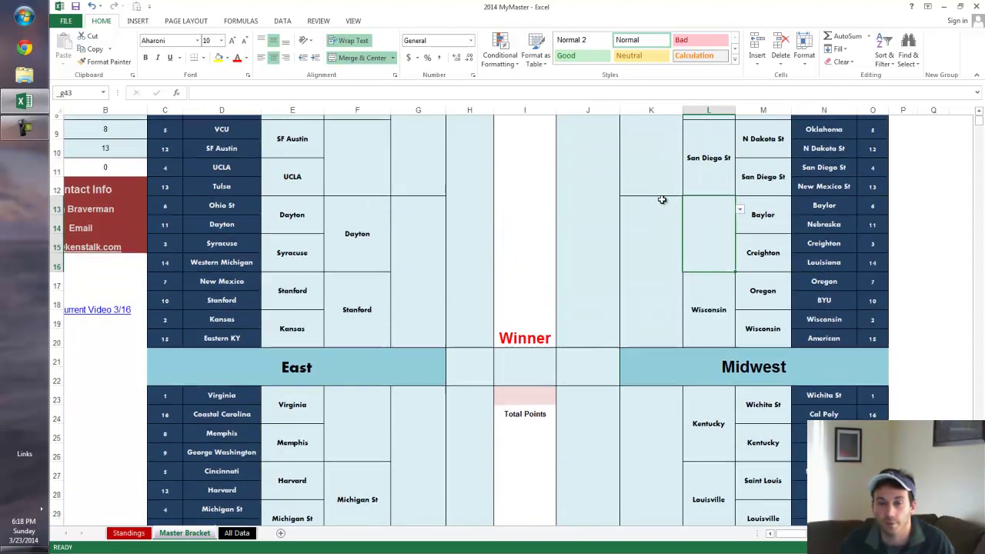
left_click(371, 213)
scroll(381, 215, "up", 2)
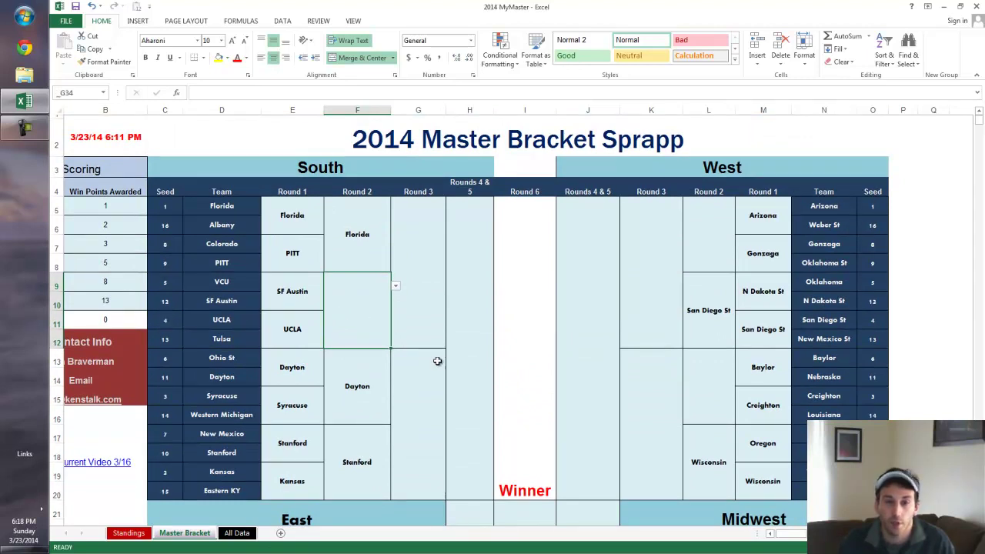
left_click_drag(96, 213, 106, 302)
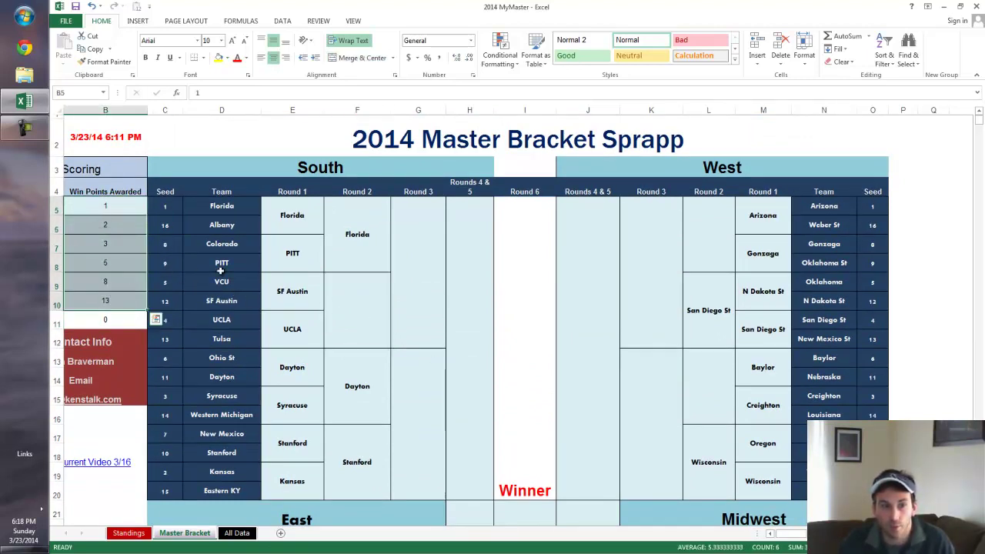
left_click(270, 268)
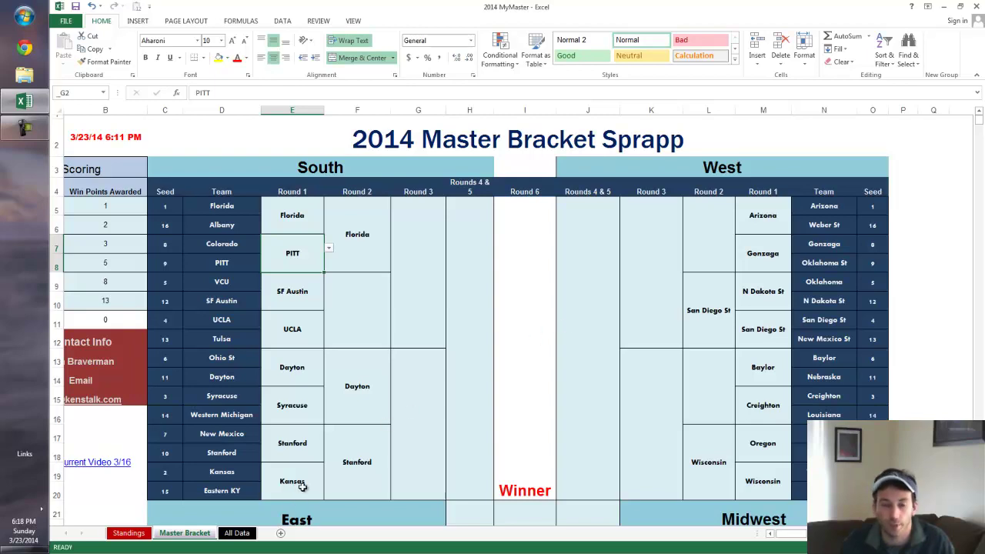
Compare the Standings sheet with the entry records on the All Data sheet
left_click(129, 533)
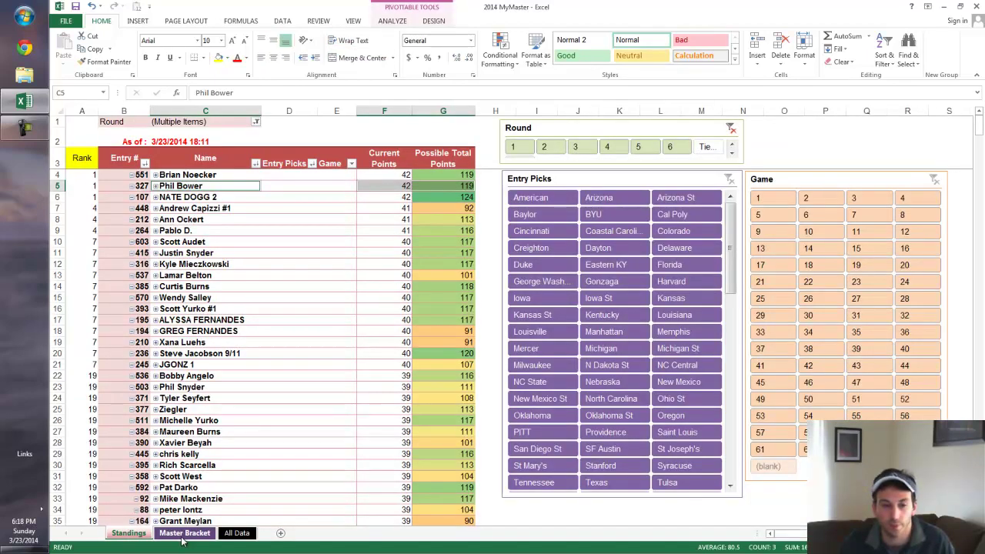
left_click(236, 533)
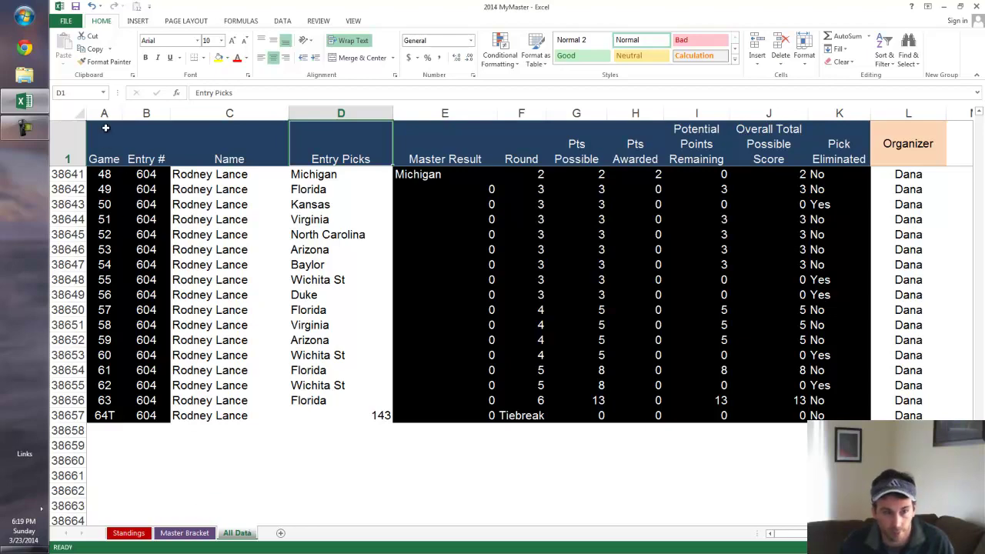
left_click(129, 532)
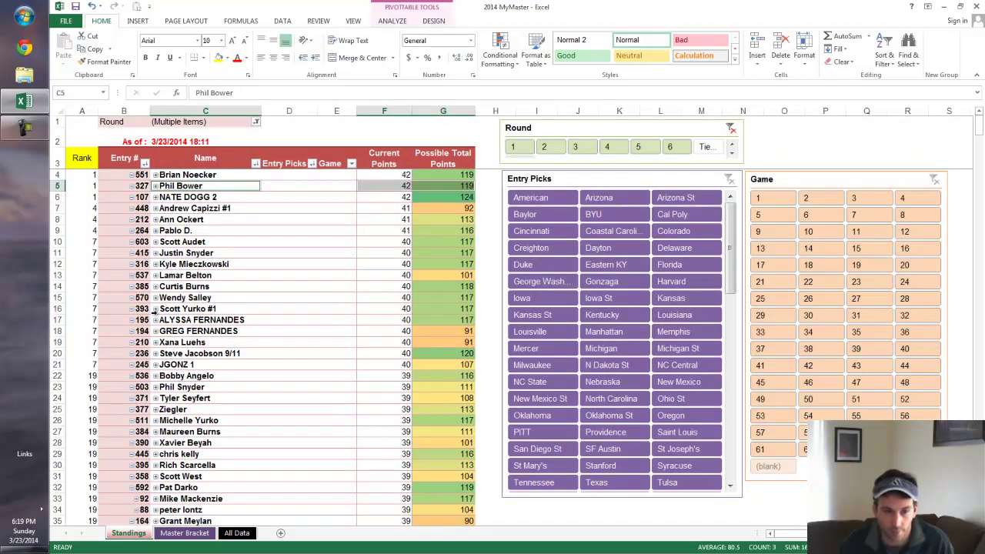
Create a pivot table on a new worksheet from columns A through L of the All Data sheet
left_click(236, 533)
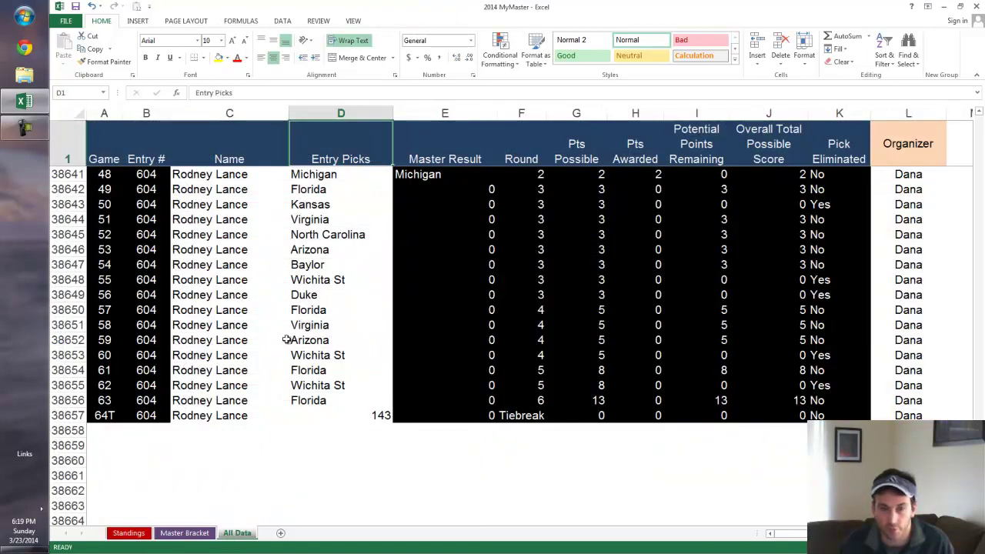
left_click(104, 113)
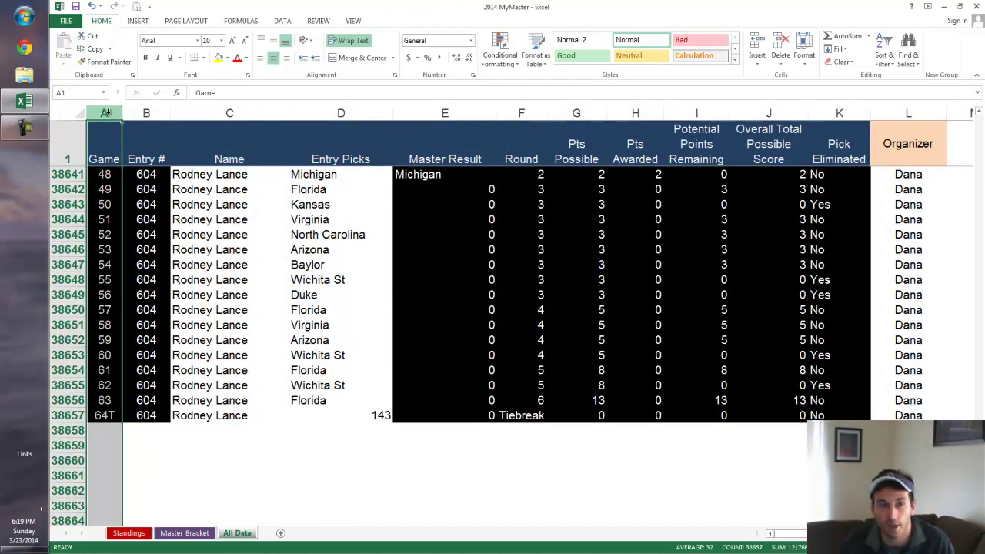
left_click_drag(105, 113, 941, 117)
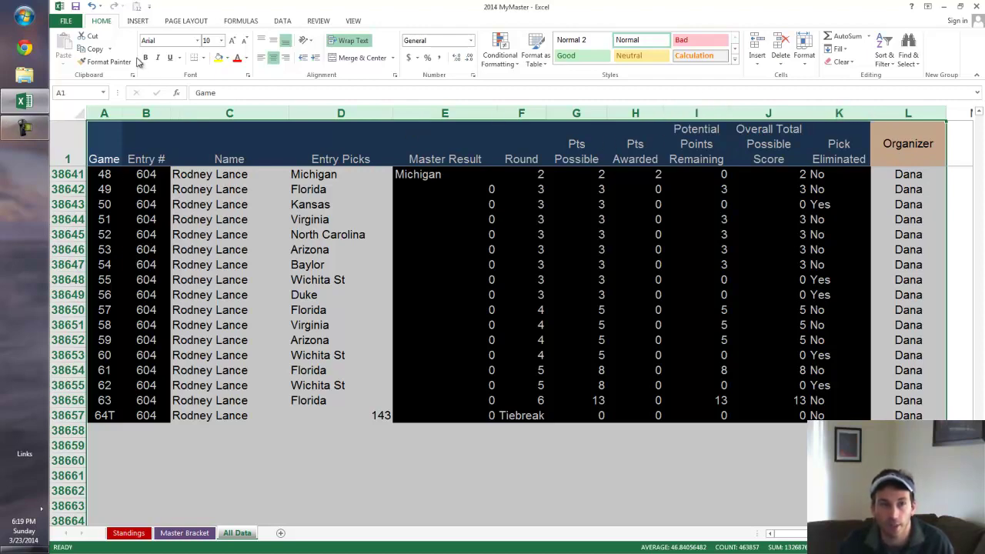
left_click(136, 21)
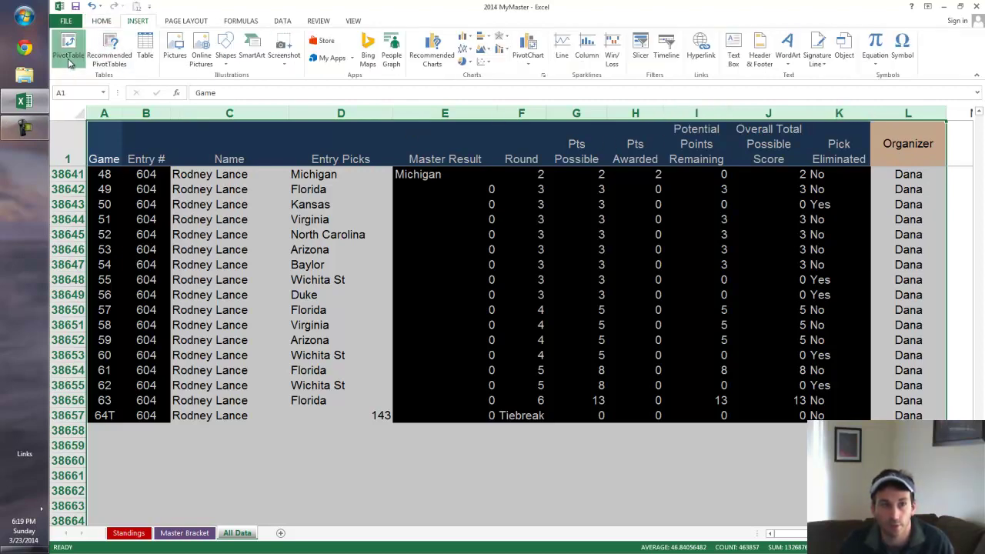
left_click(67, 48)
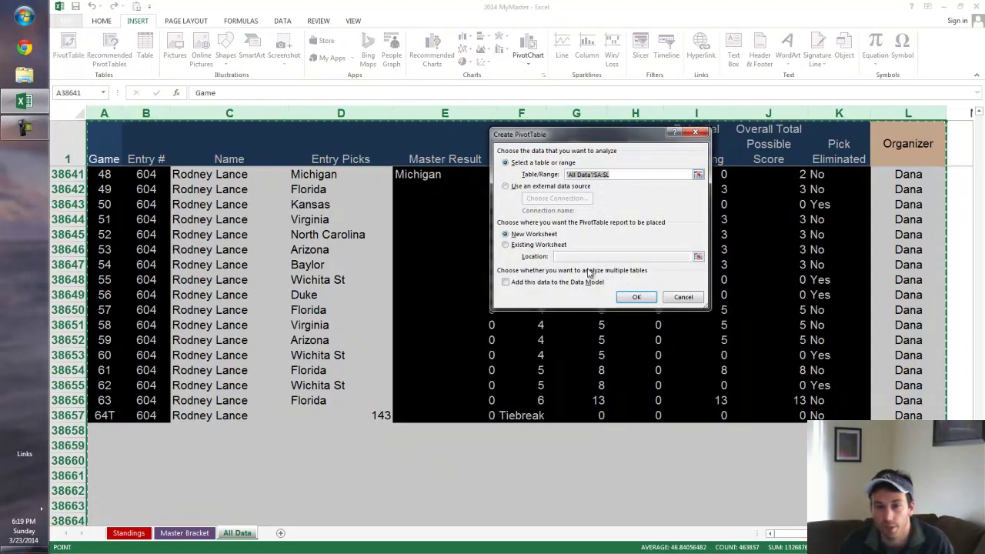
left_click(635, 297)
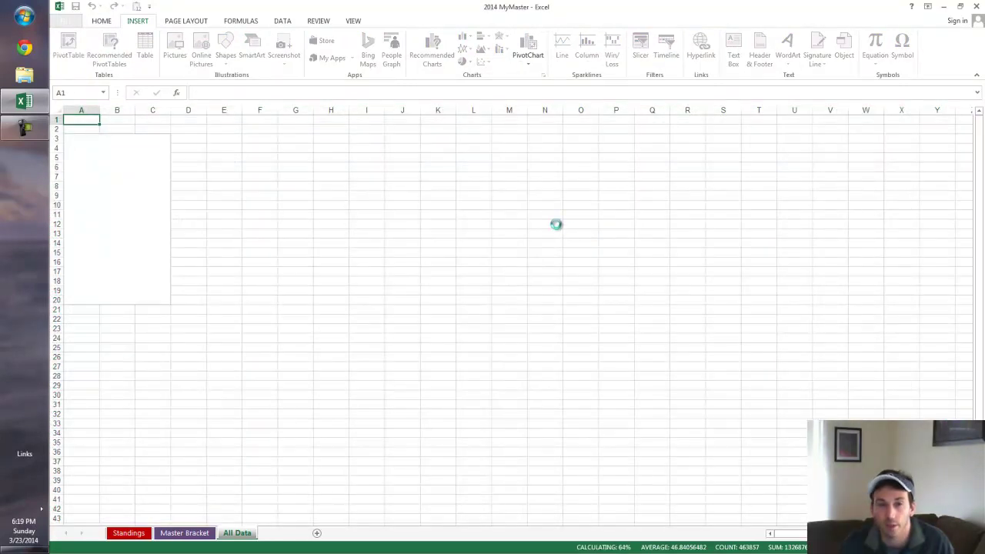
left_click(431, 21)
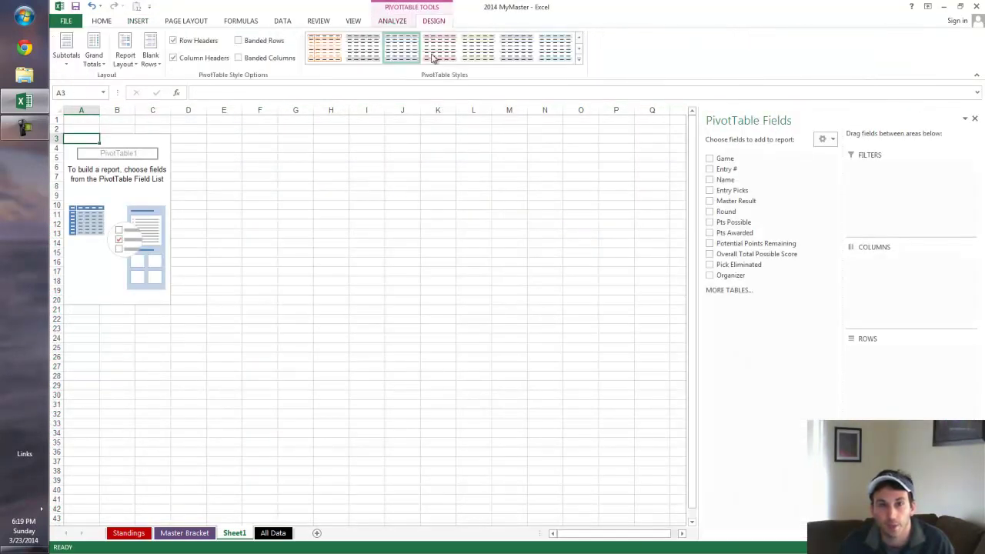
left_click(261, 204)
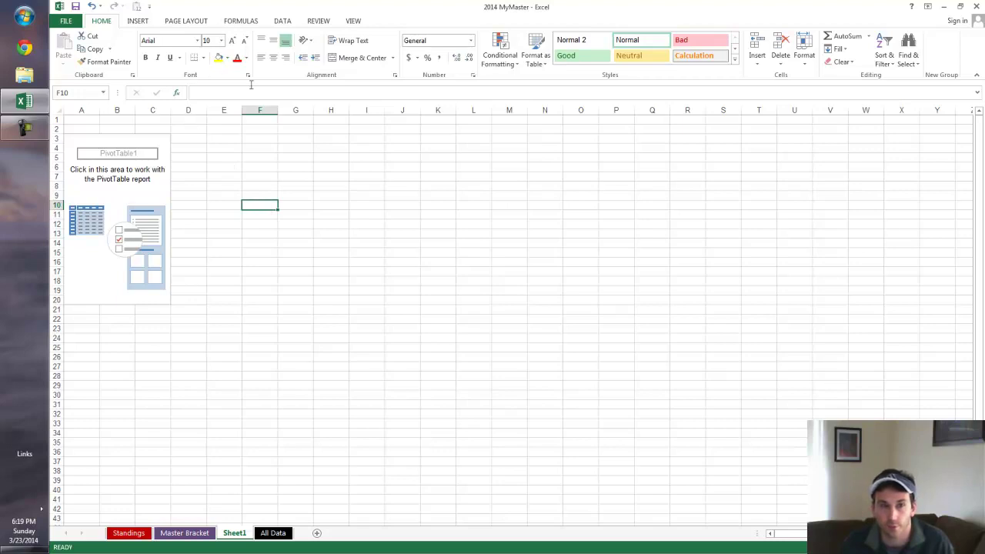
left_click(356, 22)
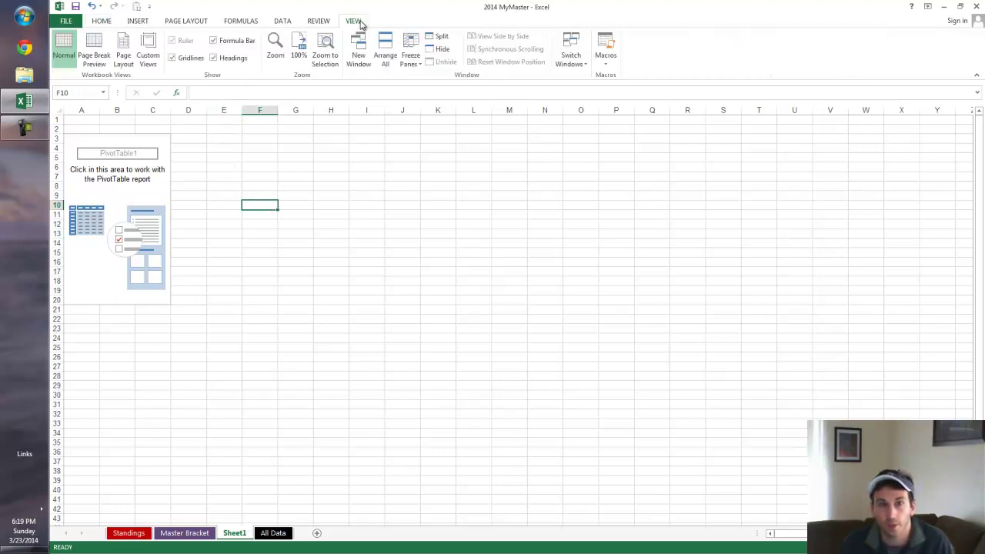
Hide the new sheet's gridlines and add Entry # and Name as row fields of the pivot table
left_click(188, 61)
left_click(117, 202)
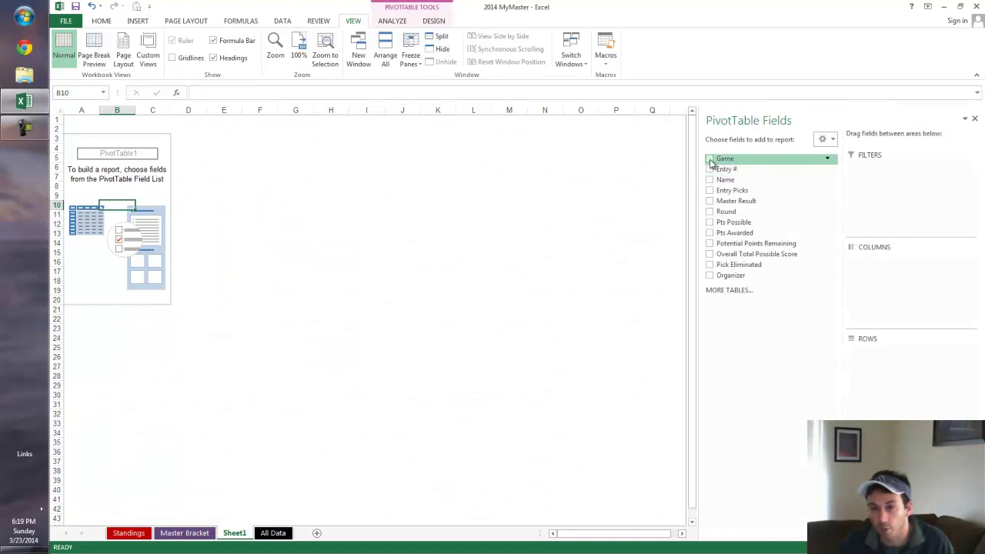
left_click_drag(714, 171, 884, 364)
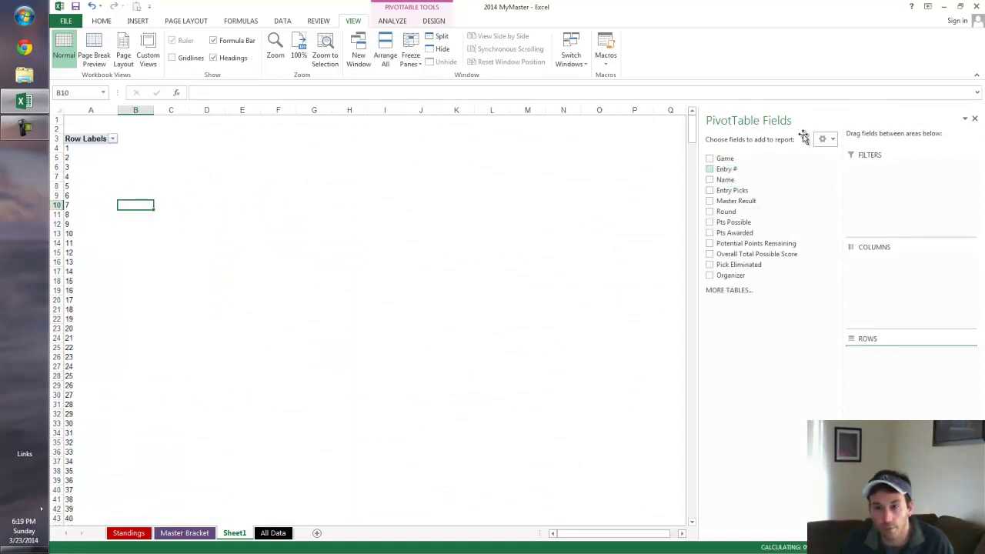
left_click_drag(831, 120, 468, 124)
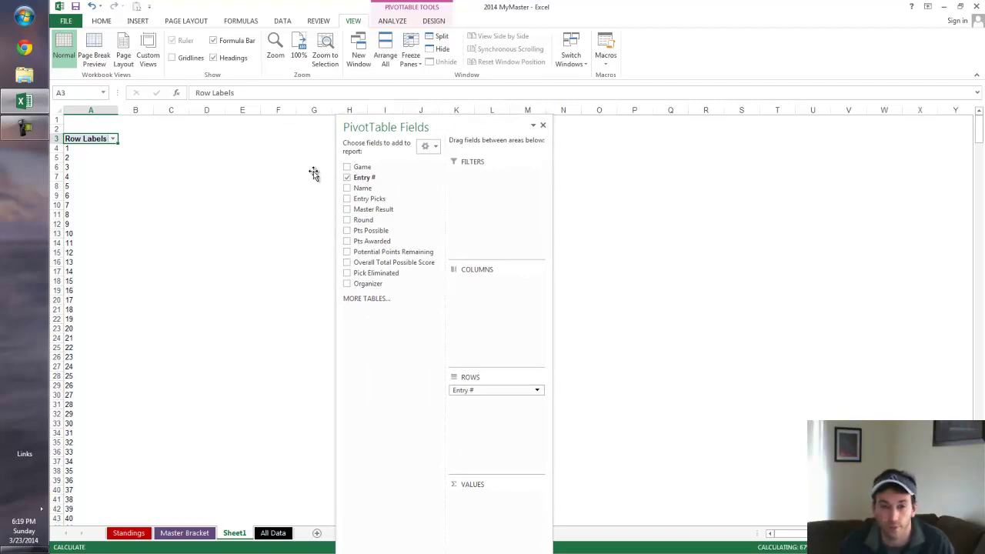
left_click_drag(350, 192, 512, 408)
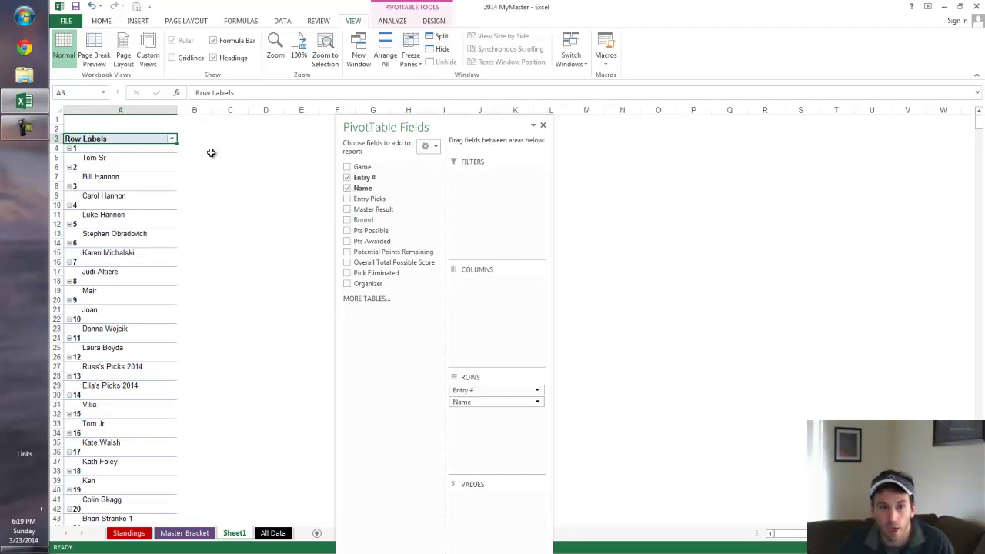
Show the pivot table in tabular form so Entry # and Name have separate columns
left_click(423, 20)
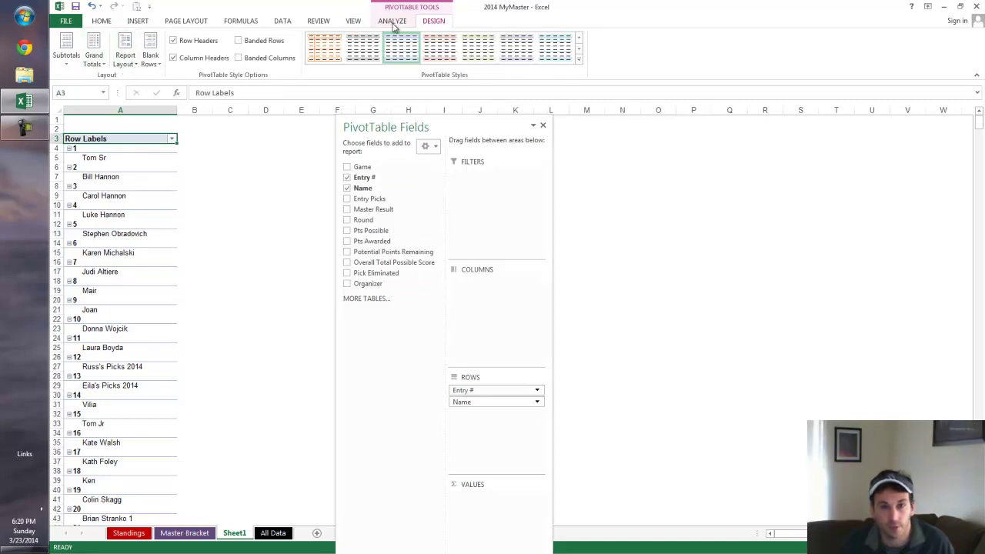
left_click(123, 252)
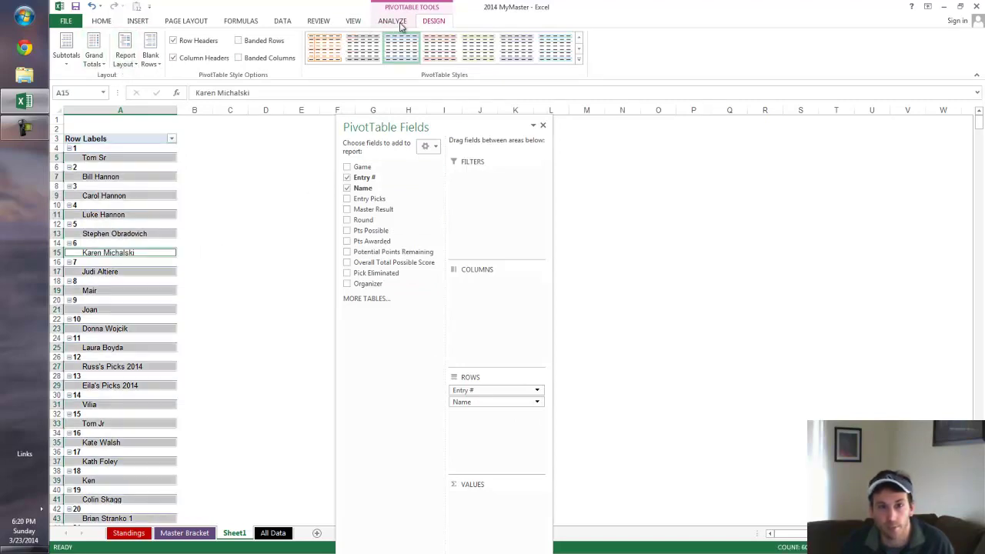
left_click(124, 57)
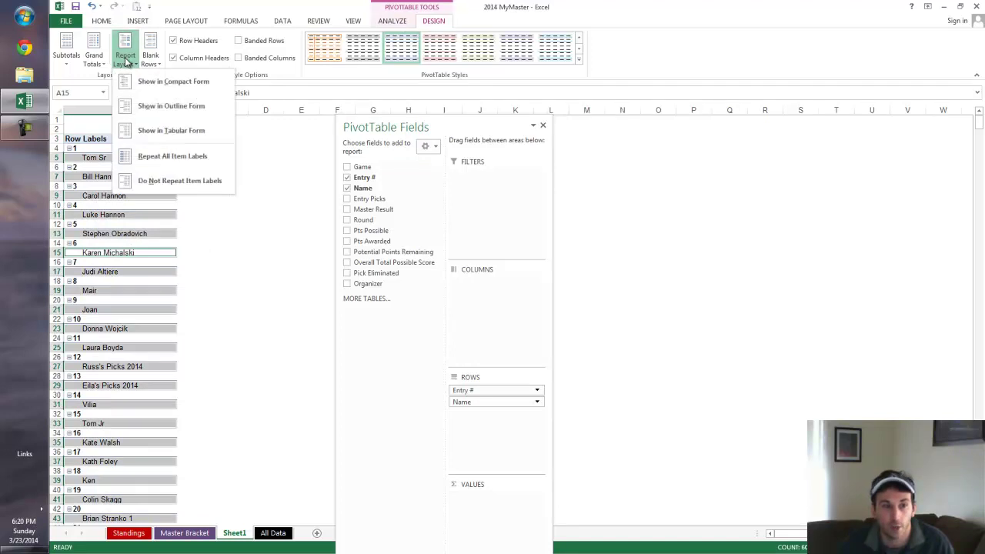
left_click(151, 133)
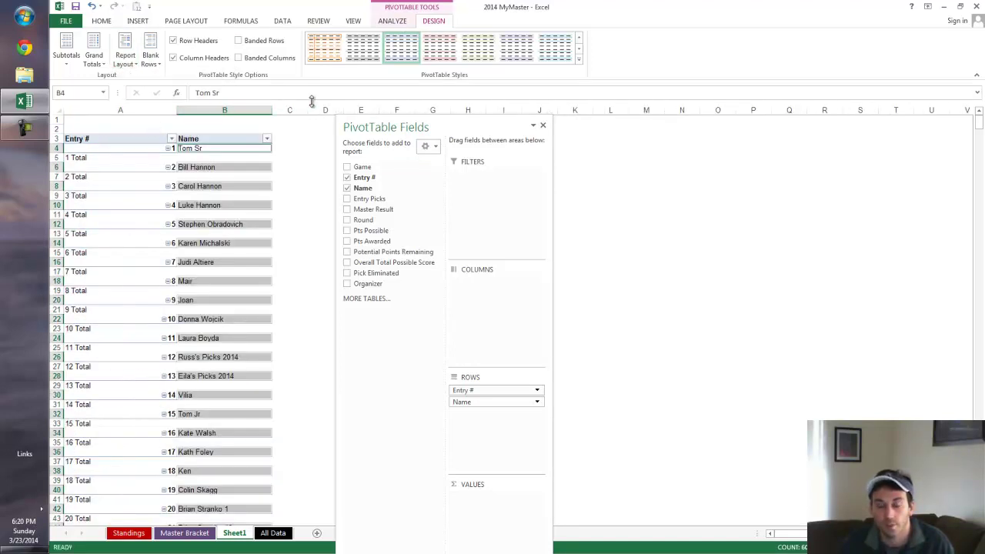
Turn off the pivot table's subtotals and grand totals, and autofit the Entry # column
left_click(67, 54)
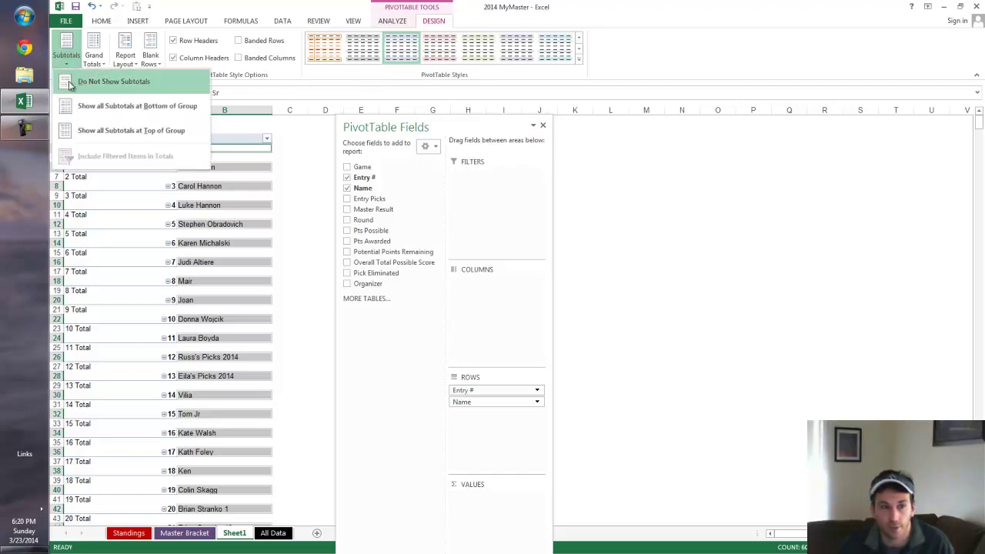
left_click(68, 83)
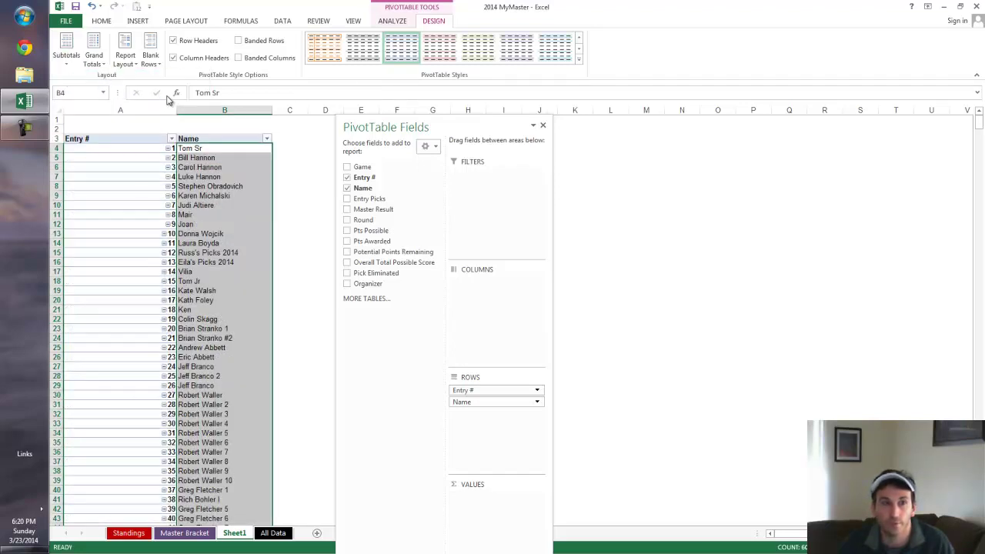
left_click(93, 56)
left_click(114, 82)
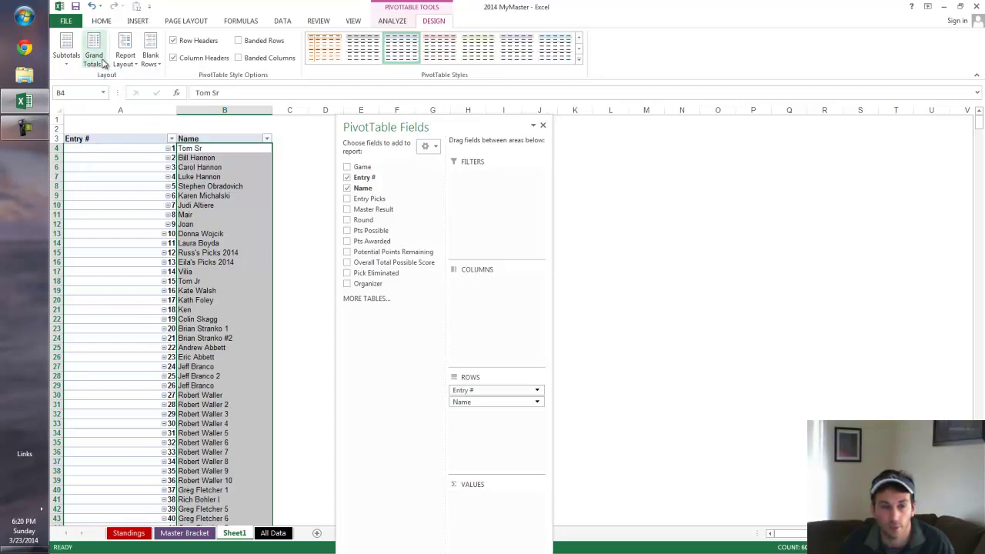
double_click(174, 113)
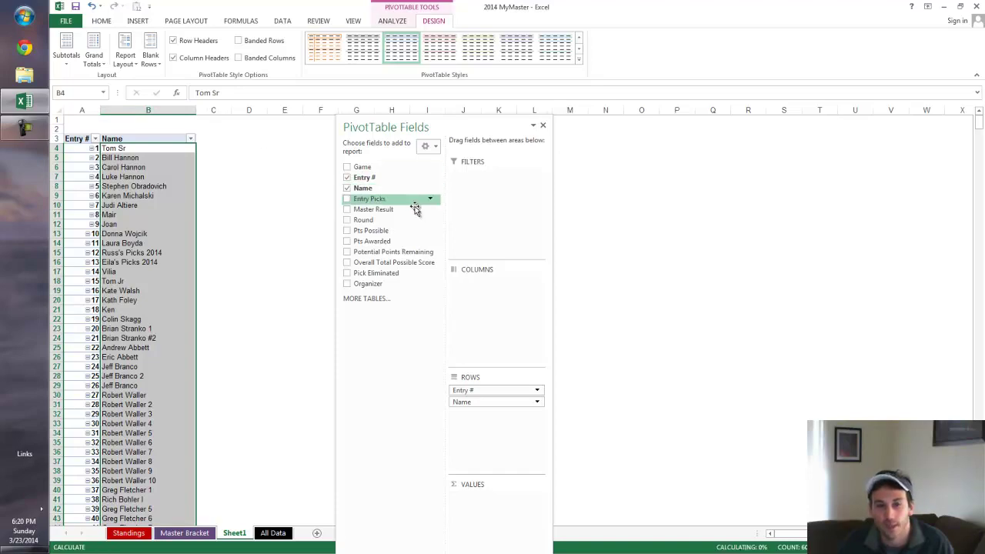
Examine which fields the Standings pivot table uses for its filter, rows and values
left_click(129, 532)
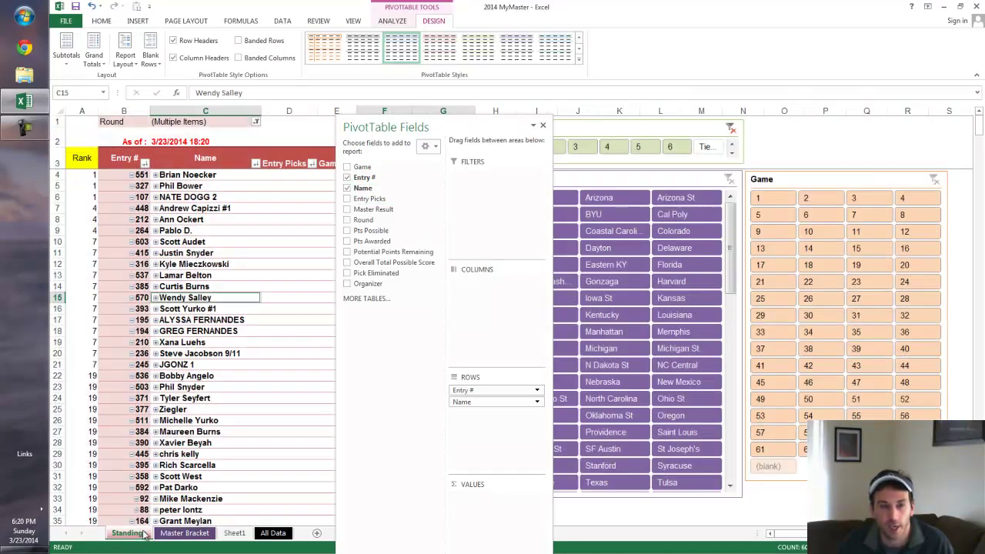
left_click(281, 164)
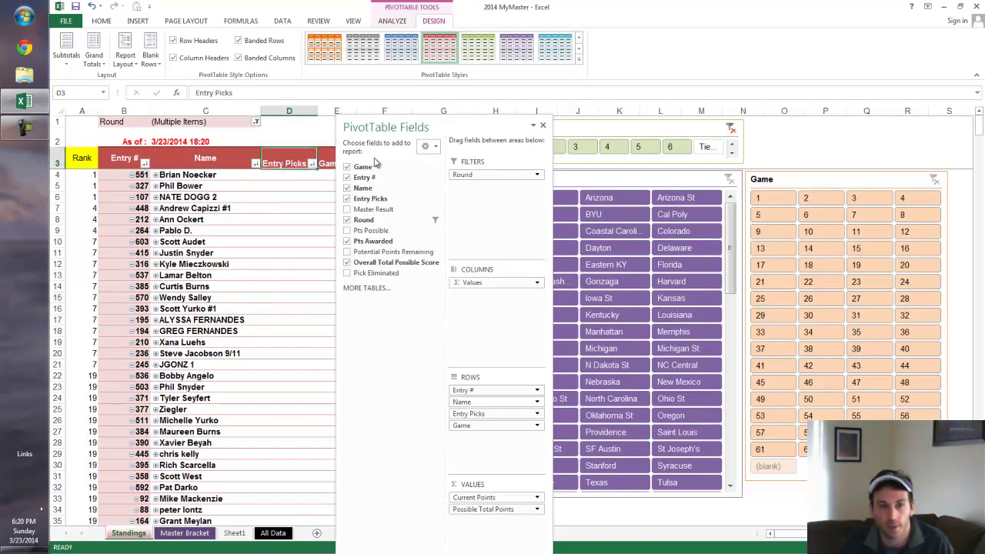
left_click_drag(448, 122, 598, 127)
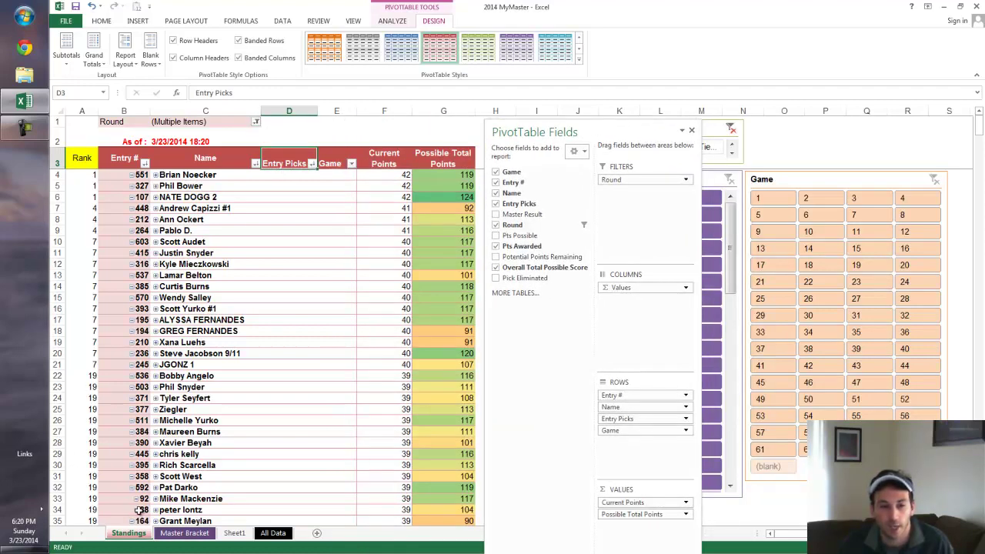
Add Entry Picks and Game below Name in the row fields of the Sheet1 pivot table
left_click(235, 533)
left_click(167, 211)
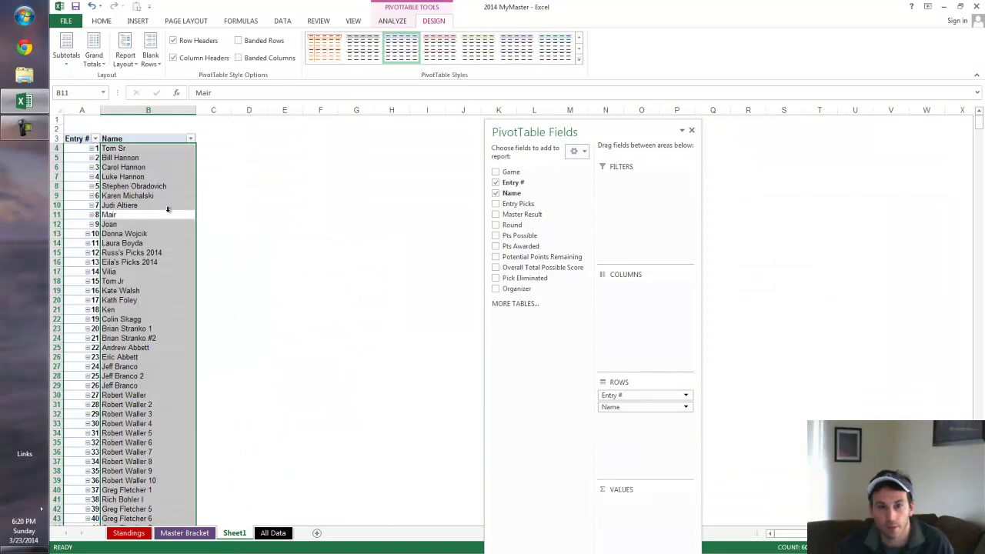
left_click_drag(512, 203, 657, 416)
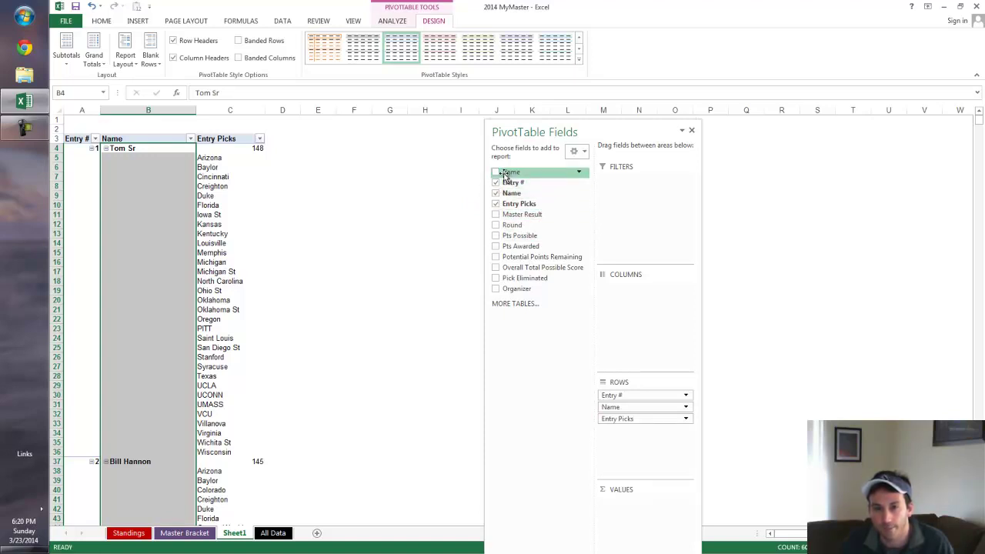
left_click_drag(509, 172, 645, 442)
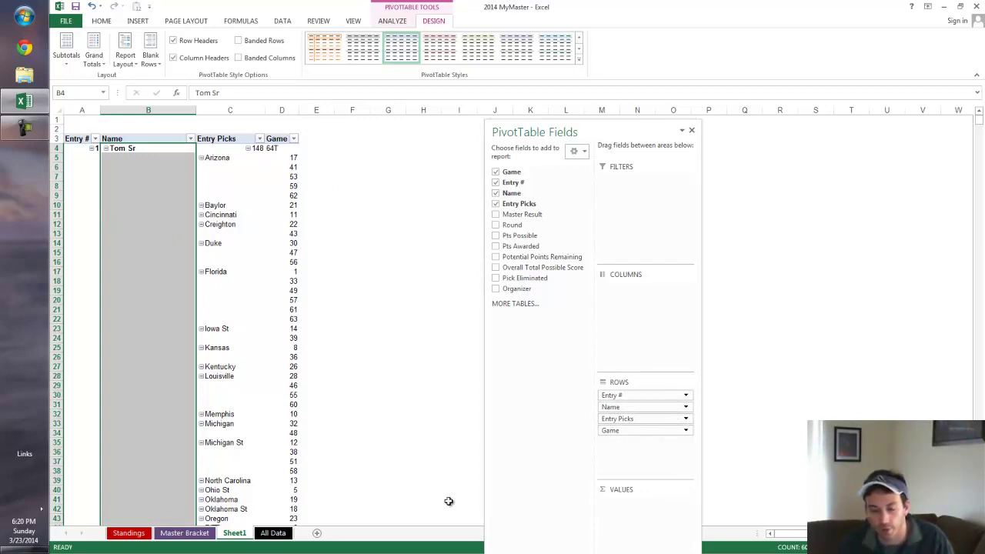
Compare the Game column on the All Data sheet with the named game slots across the Master Bracket sheet
left_click(276, 533)
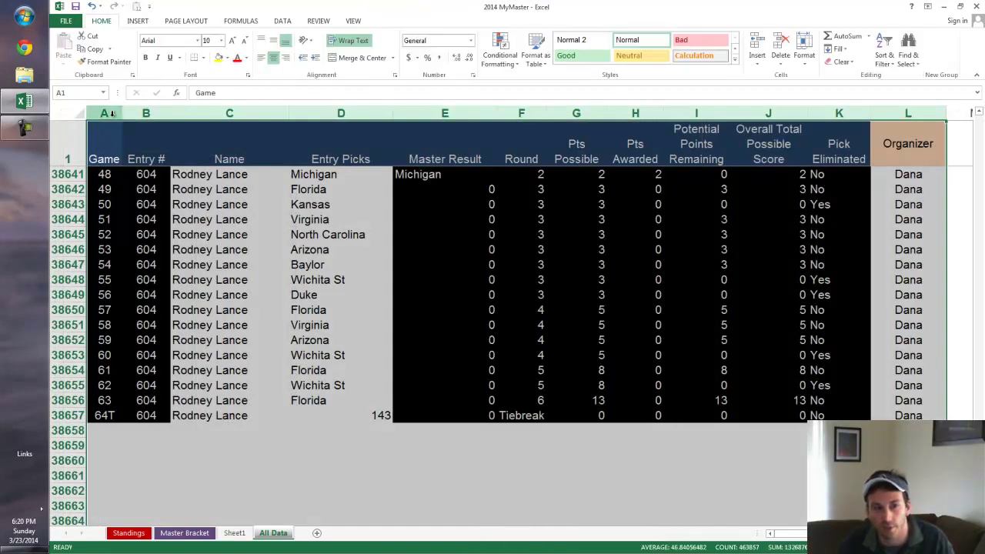
left_click(97, 114)
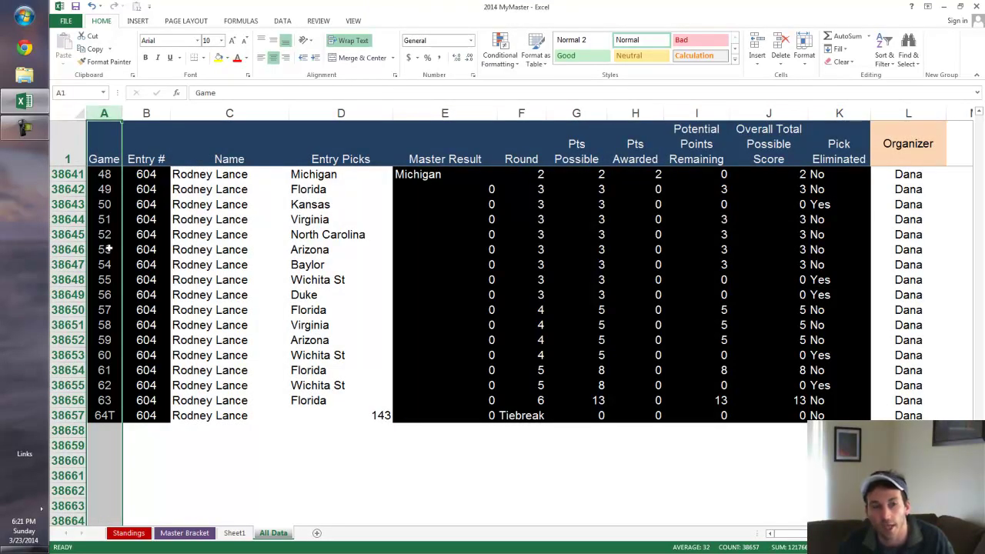
left_click(185, 533)
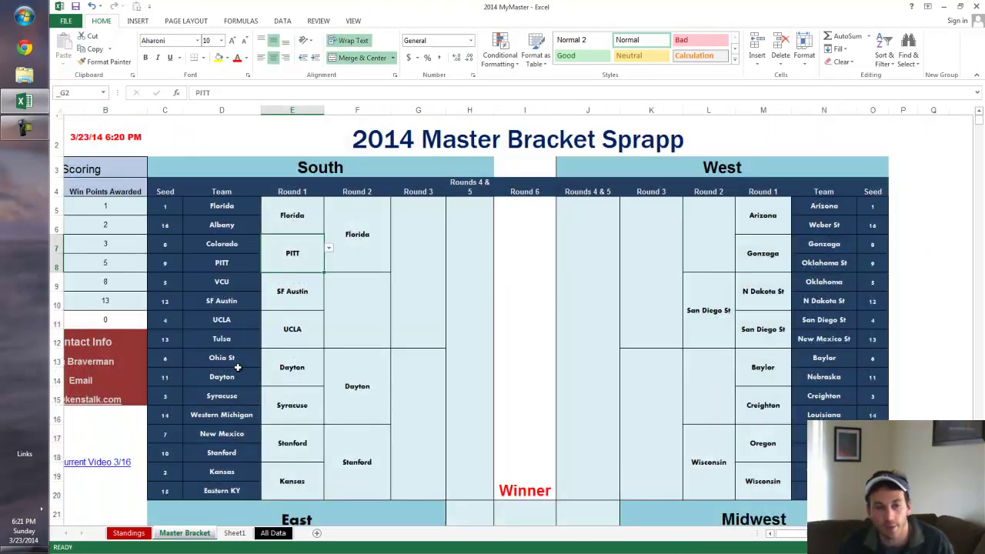
scroll(308, 310, "down", 5, "ctrl")
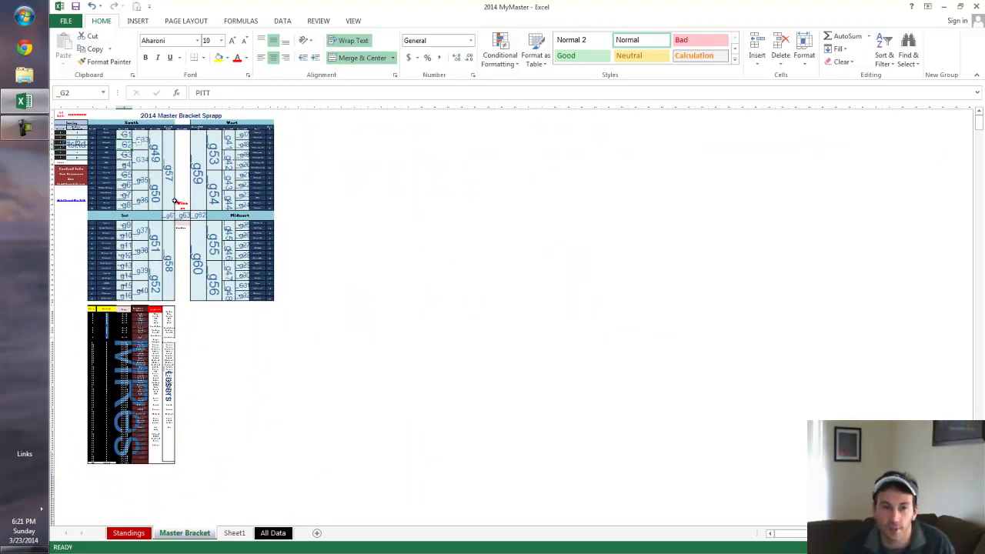
left_click(198, 180)
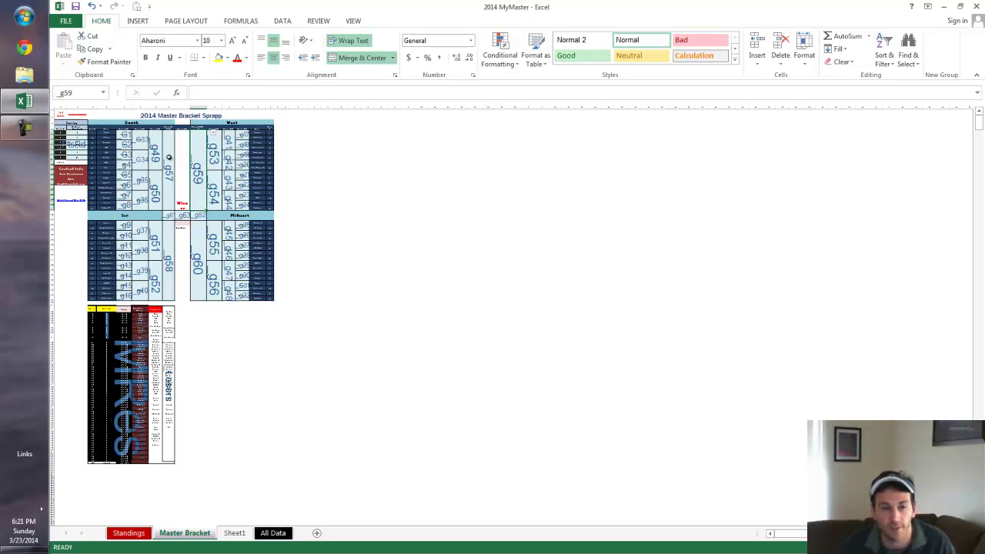
left_click(230, 182)
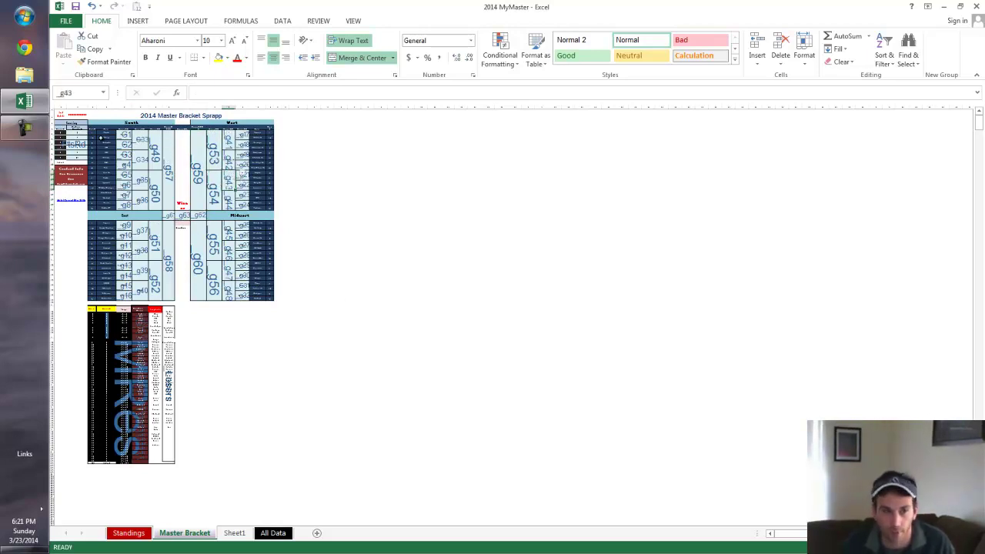
scroll(156, 275, "up", 3)
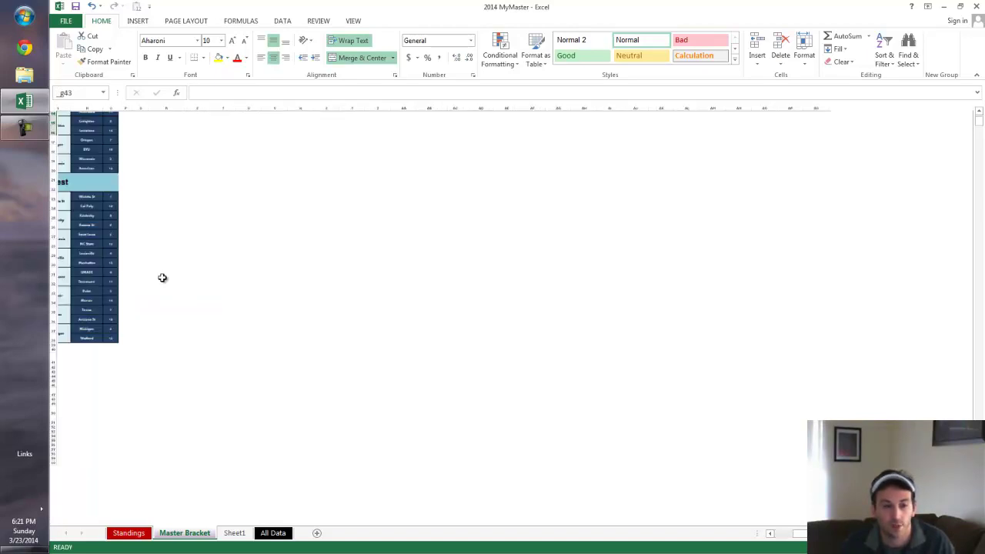
Review the Entry #, Name, Entry Picks, Master Result and Round columns on the All Data sheet
left_click(273, 532)
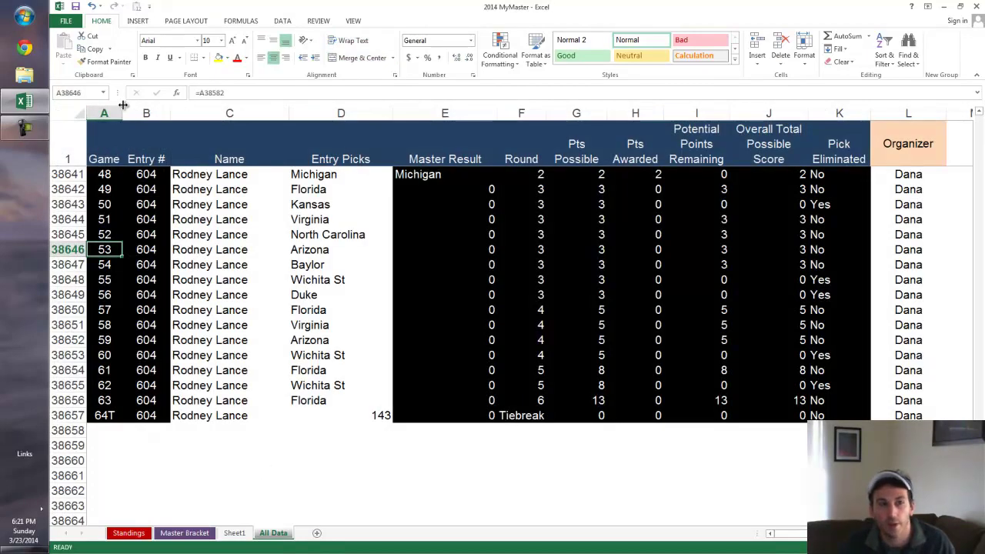
left_click(147, 114)
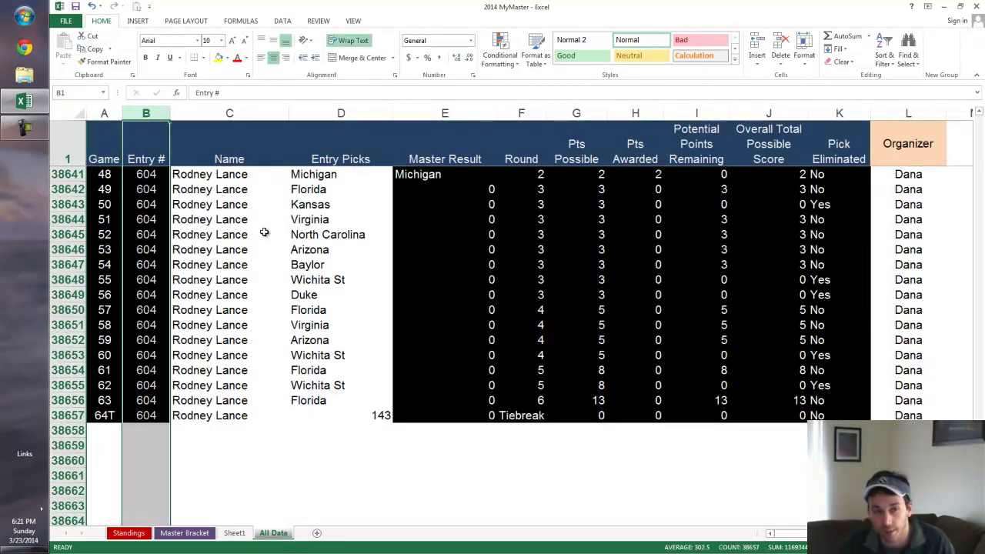
left_click(222, 113)
left_click(341, 113)
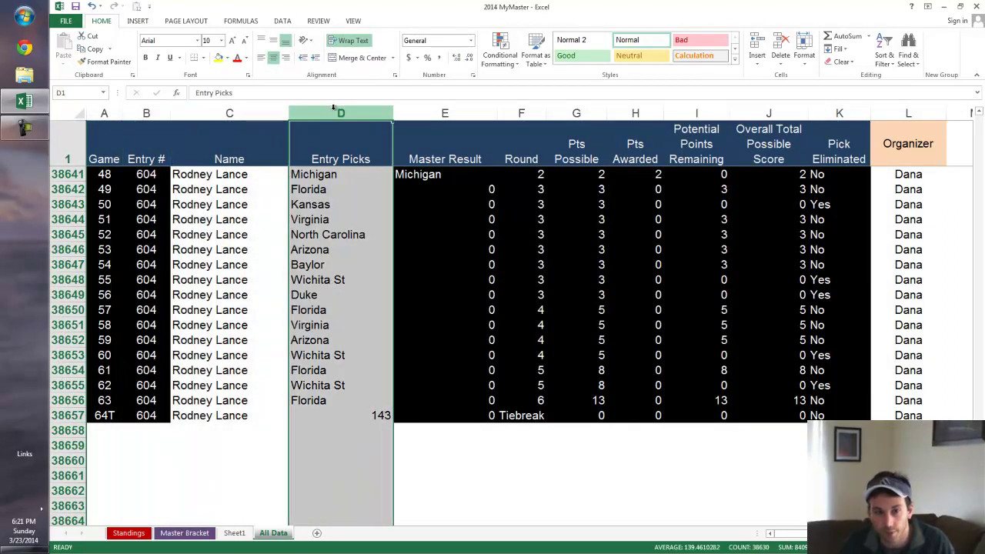
left_click(466, 113)
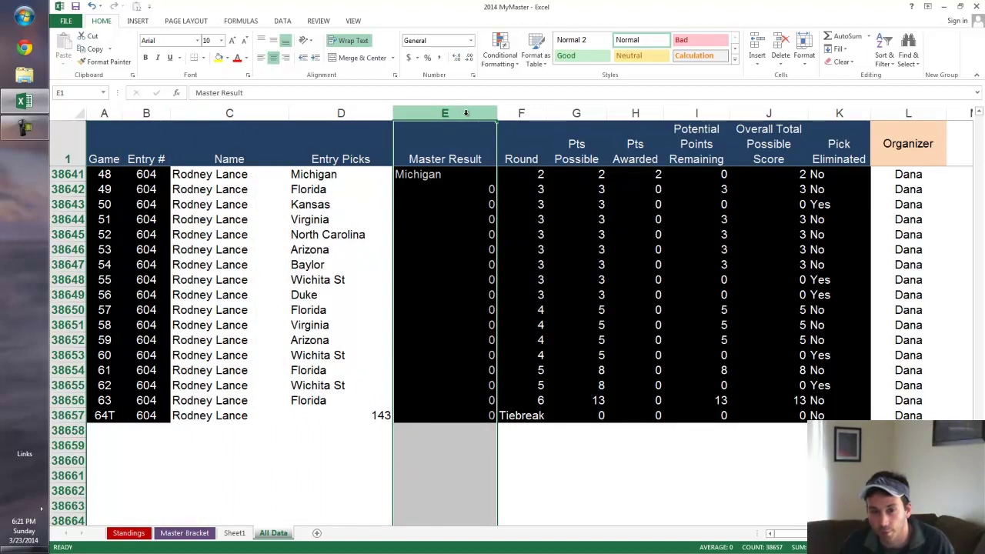
left_click(522, 113)
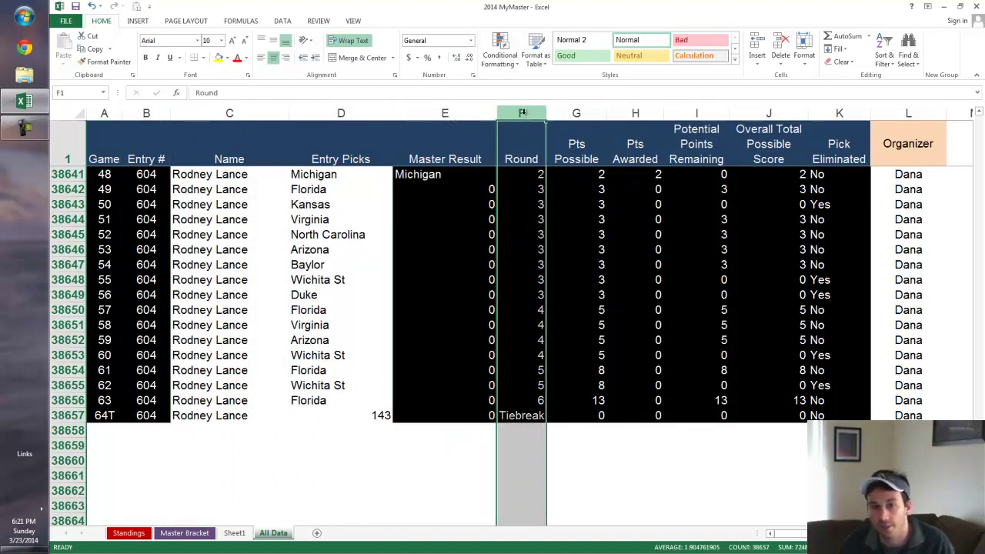
Review the Pts Possible, Pts Awarded and Potential Points Remaining columns, and check game 49's Florida pick against its Master Result formula
left_click(575, 113)
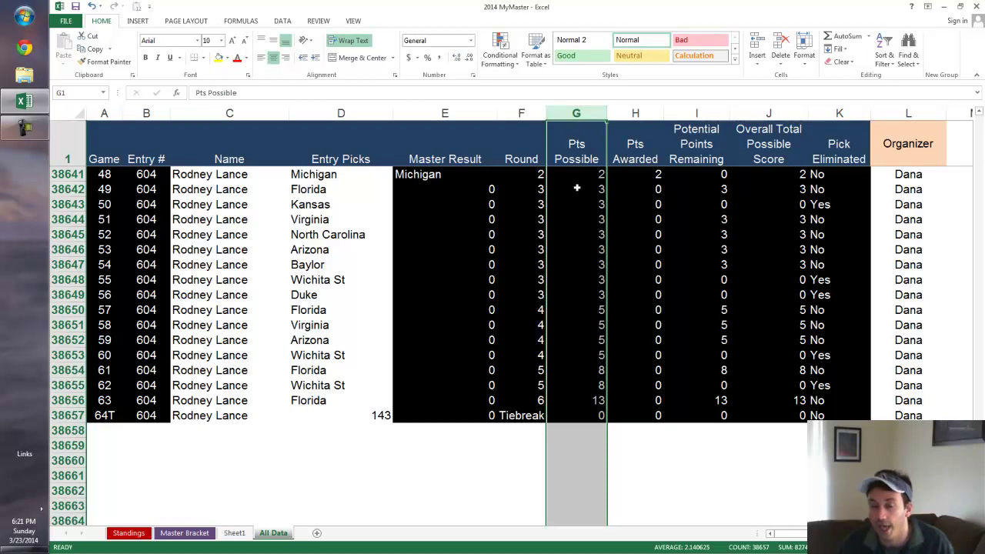
left_click(642, 111)
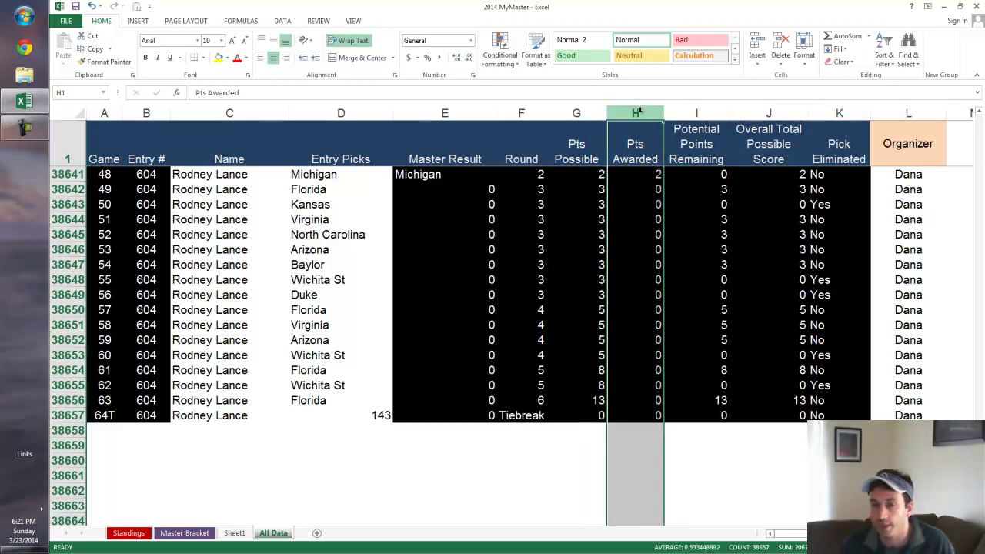
left_click(697, 114)
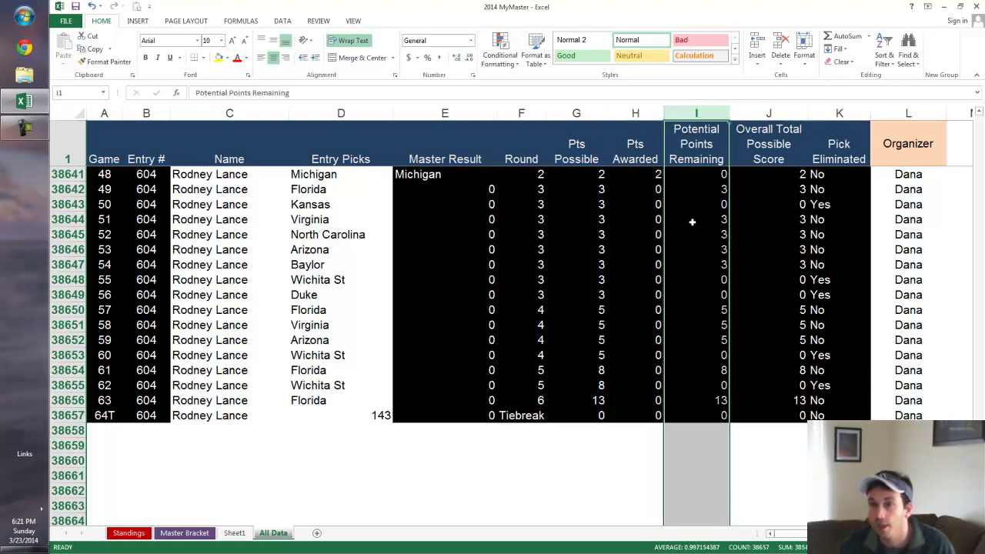
left_click(378, 187)
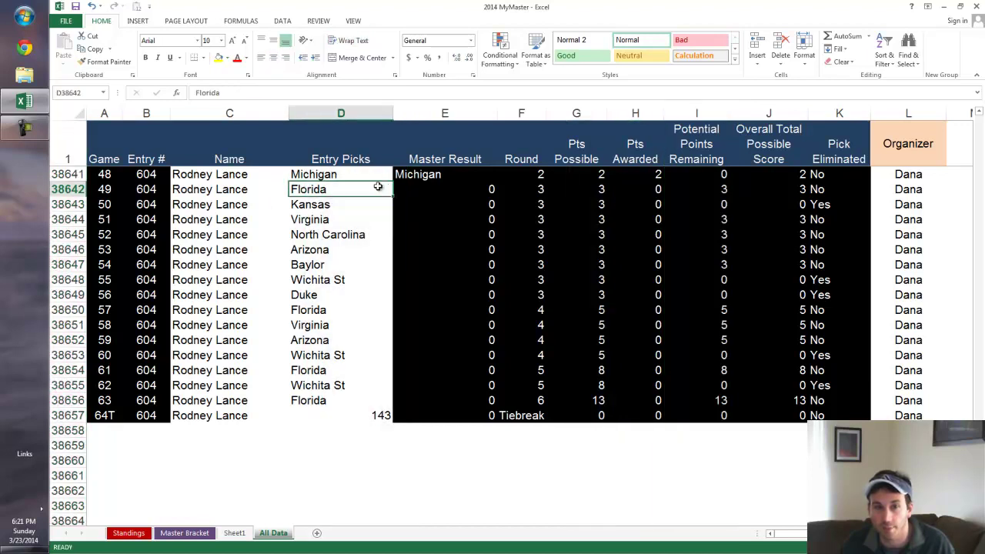
left_click(397, 191)
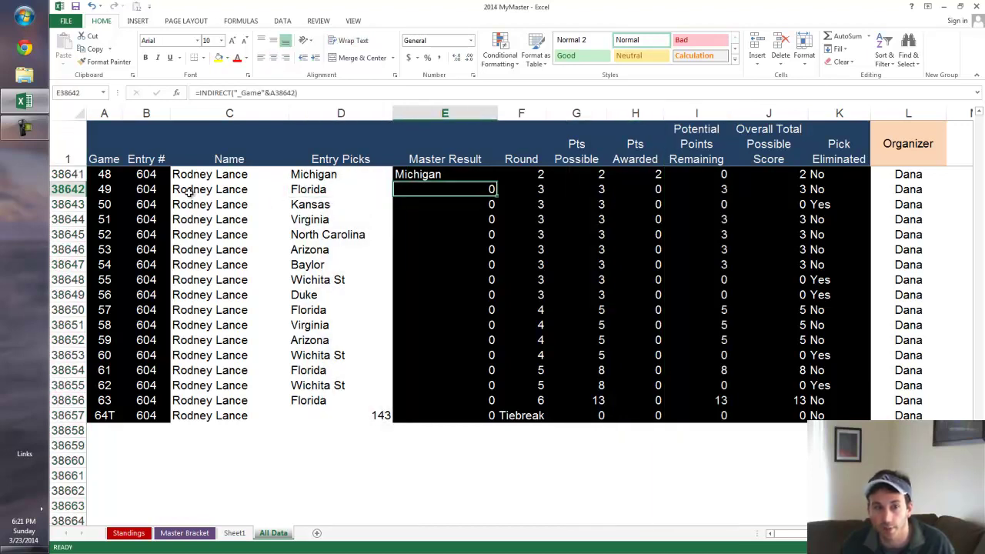
Trace game 49's formulas for Master Result, Potential Points Remaining and Overall Total Possible Score on the All Data sheet
left_click(118, 191)
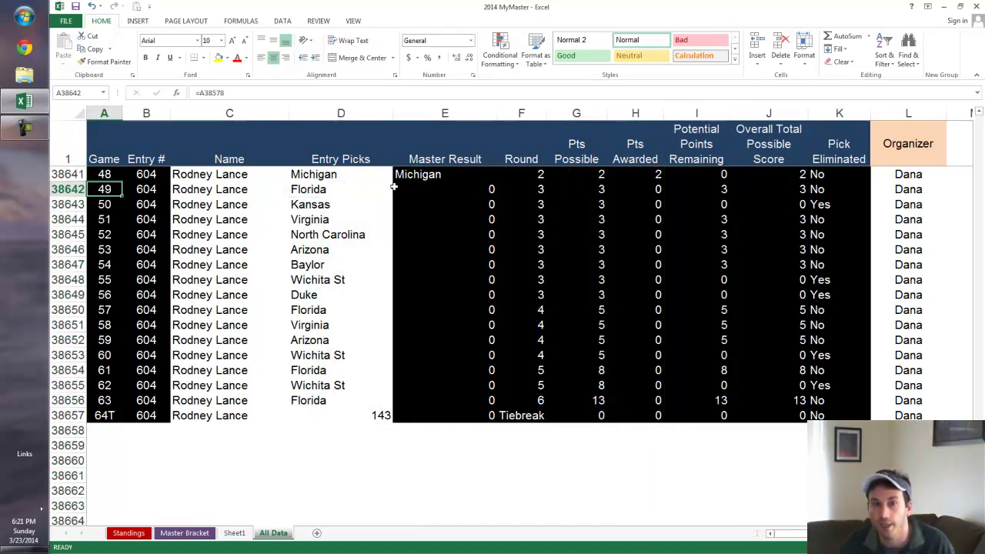
left_click(421, 191)
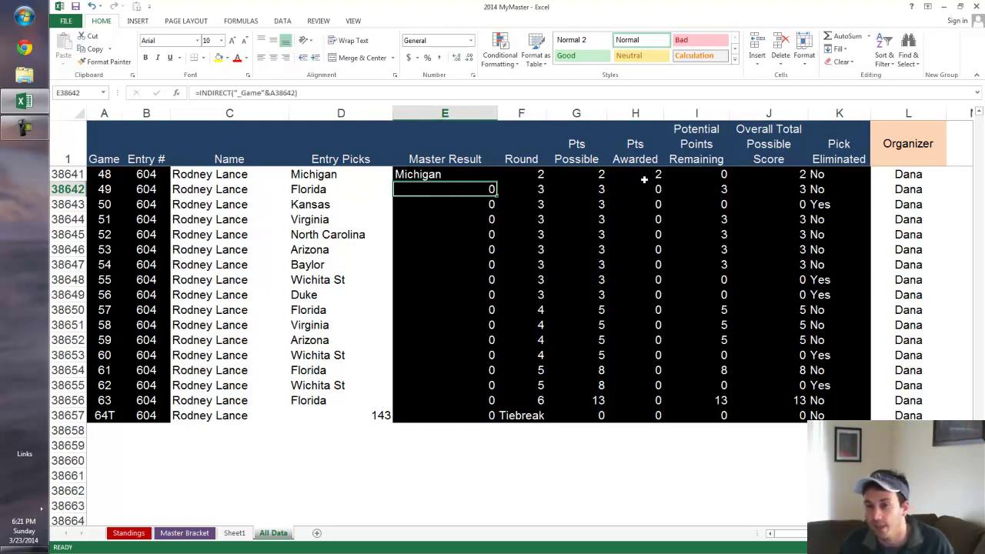
left_click(723, 191)
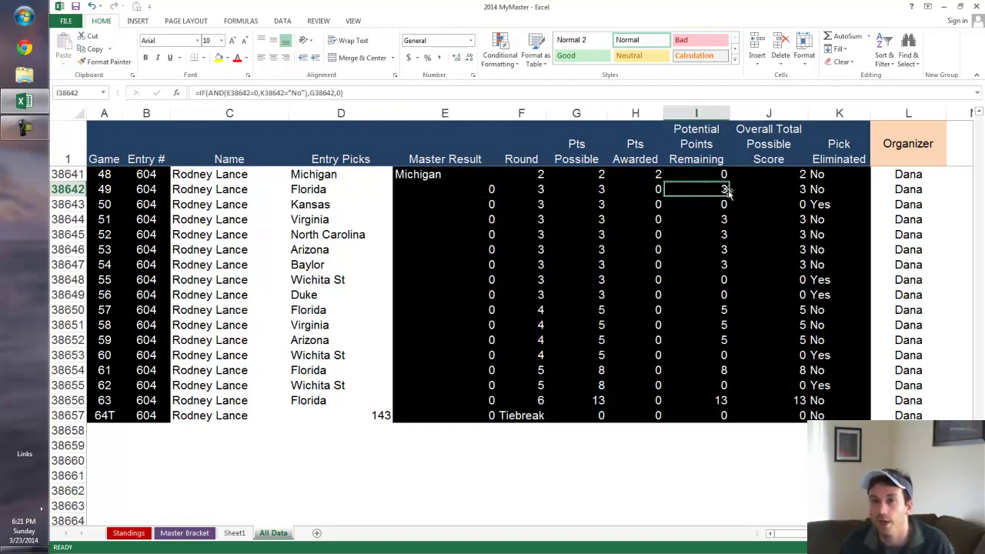
left_click(218, 191)
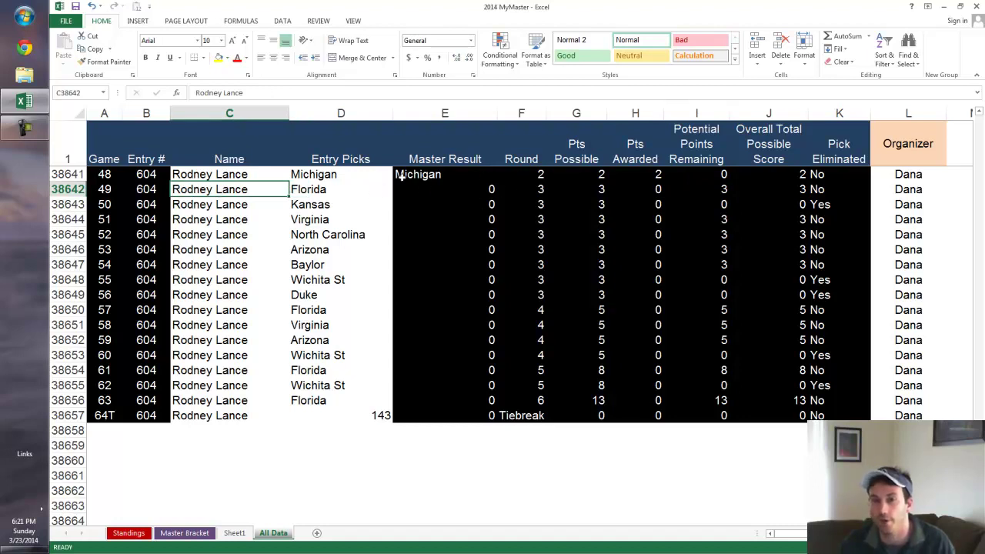
left_click(752, 187)
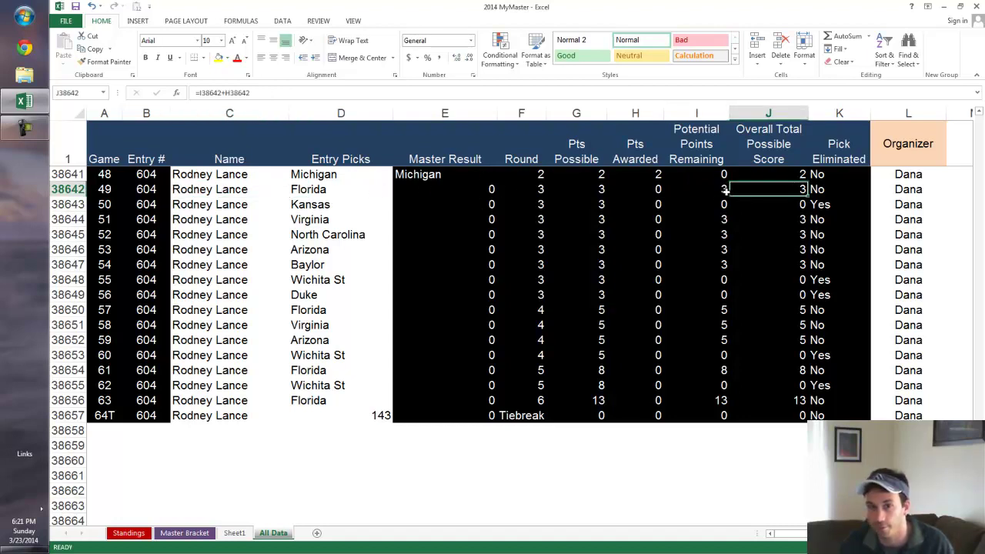
left_click(725, 192)
left_click(760, 190)
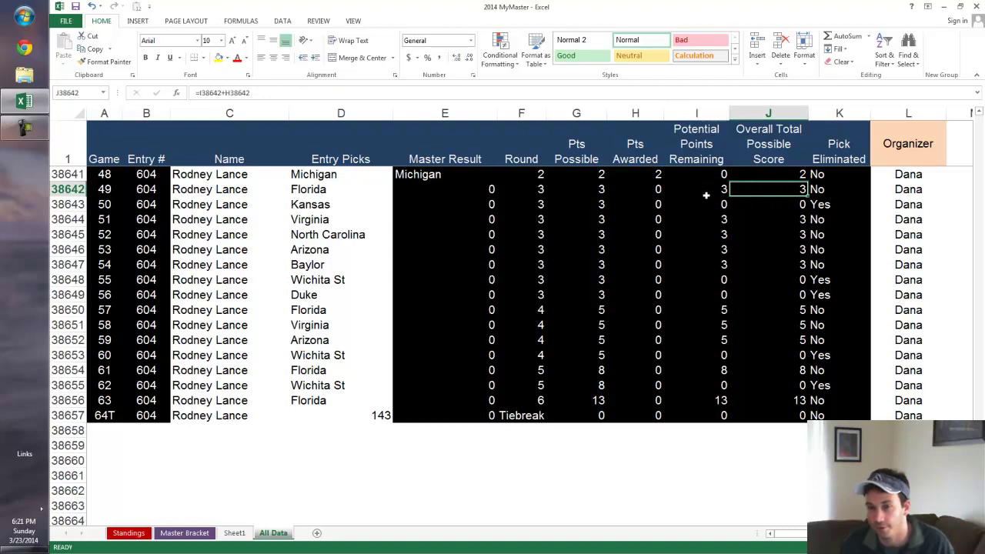
left_click(716, 190)
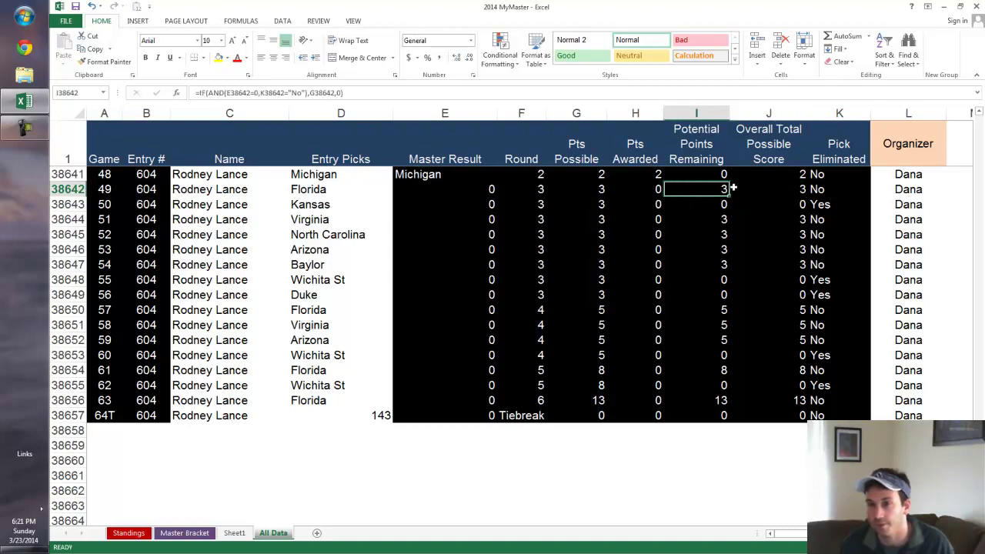
Compare the Overall Total Possible Score column with Possible Total Points on the Standings sheet, and review the Pick Eliminated column on All Data
left_click(768, 108)
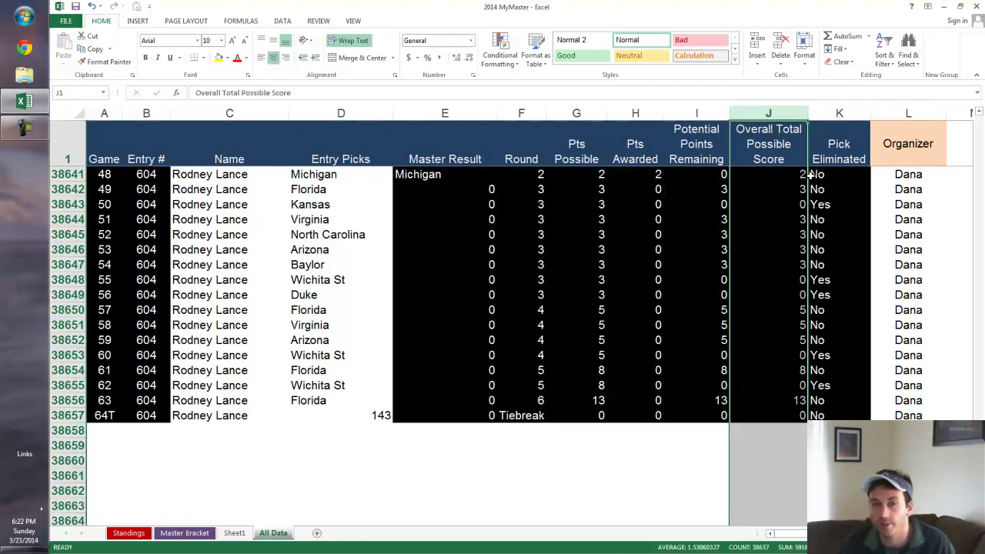
left_click(129, 533)
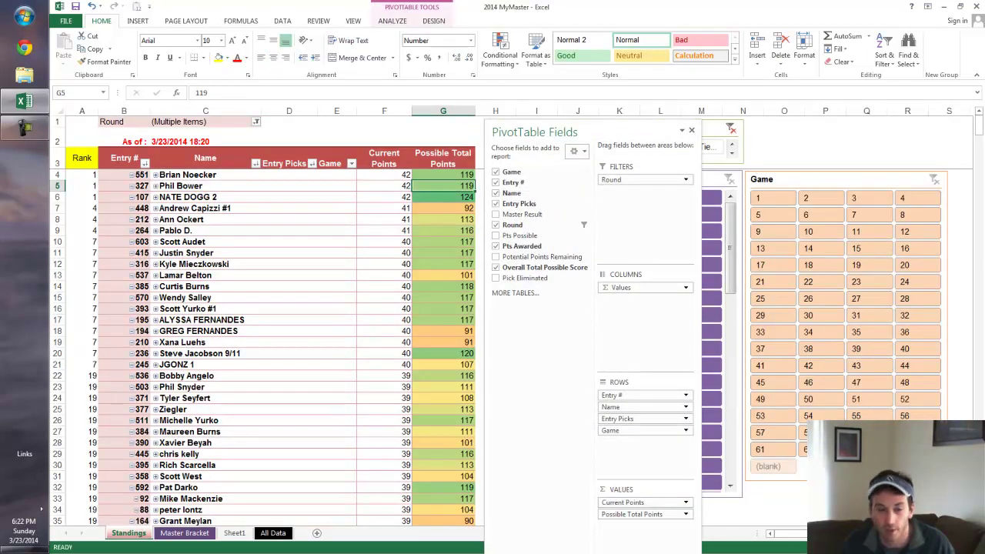
left_click(271, 532)
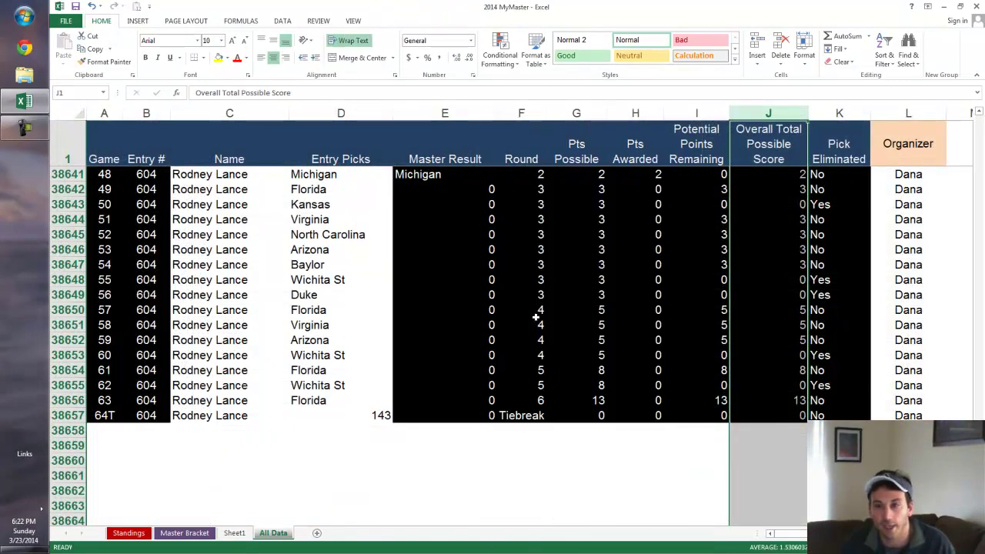
left_click(839, 113)
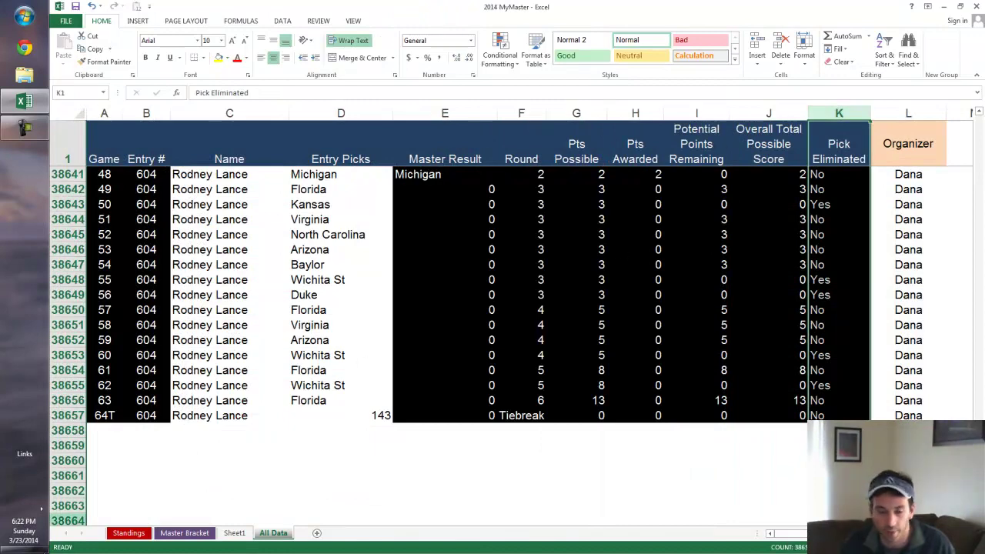
Add Pts Awarded as a value field to the Sheet1 pivot table
left_click(234, 532)
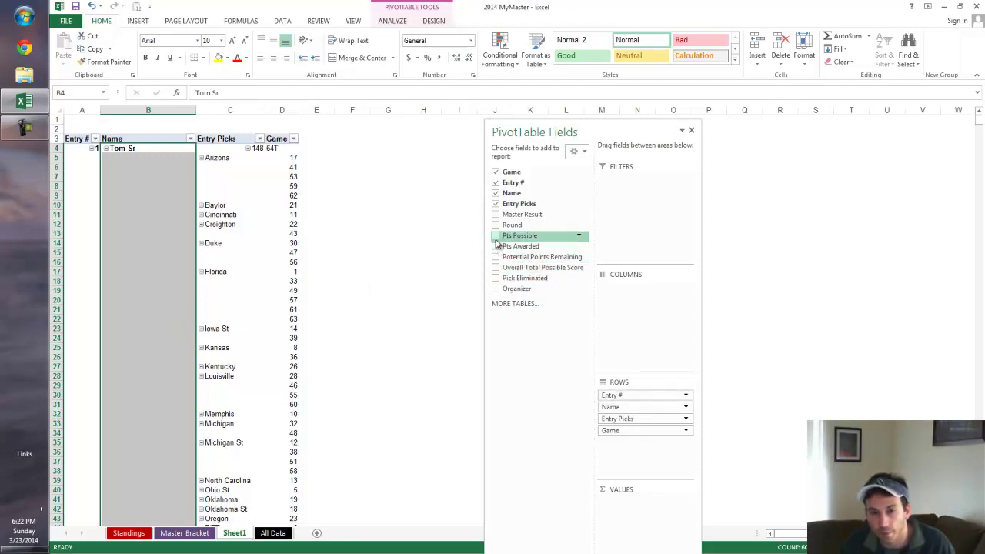
left_click_drag(497, 246, 651, 509)
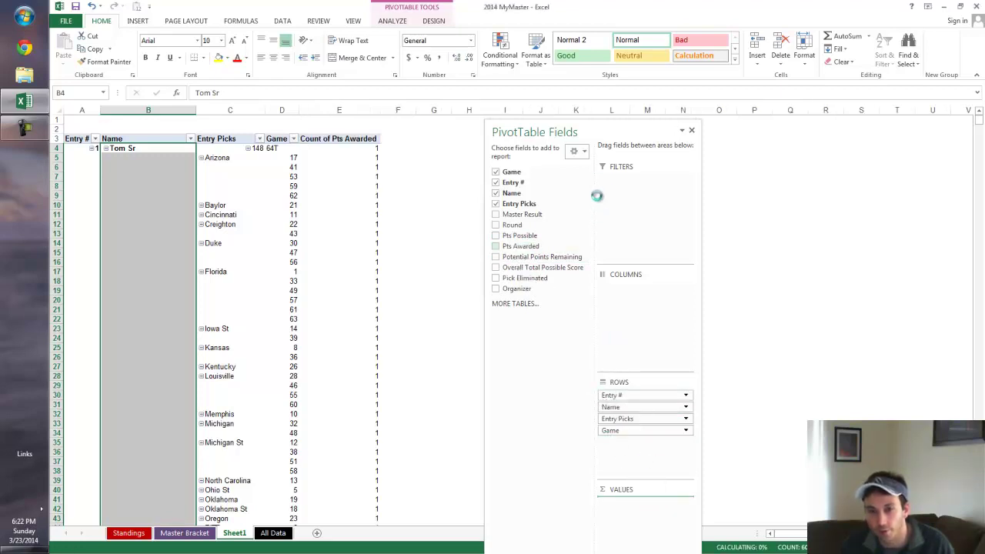
left_click_drag(612, 131, 520, 41)
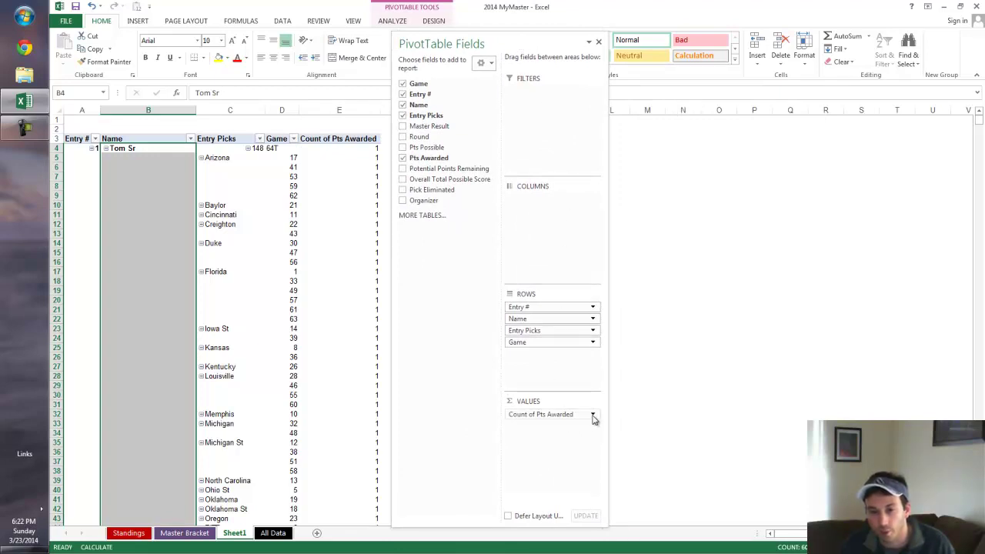
Summarize the Pts Awarded value field by Sum and format it as Number with no decimal places
left_click(593, 416)
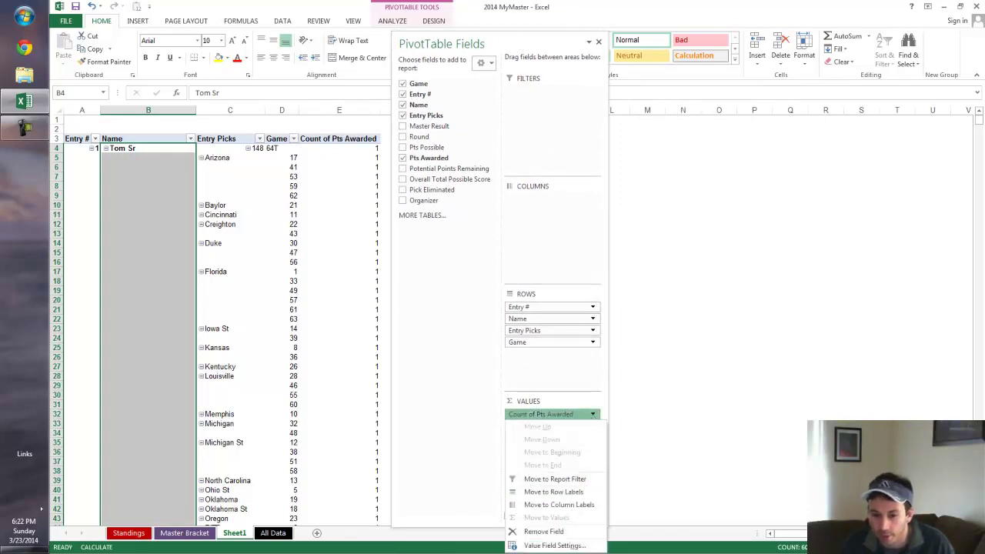
left_click(581, 545)
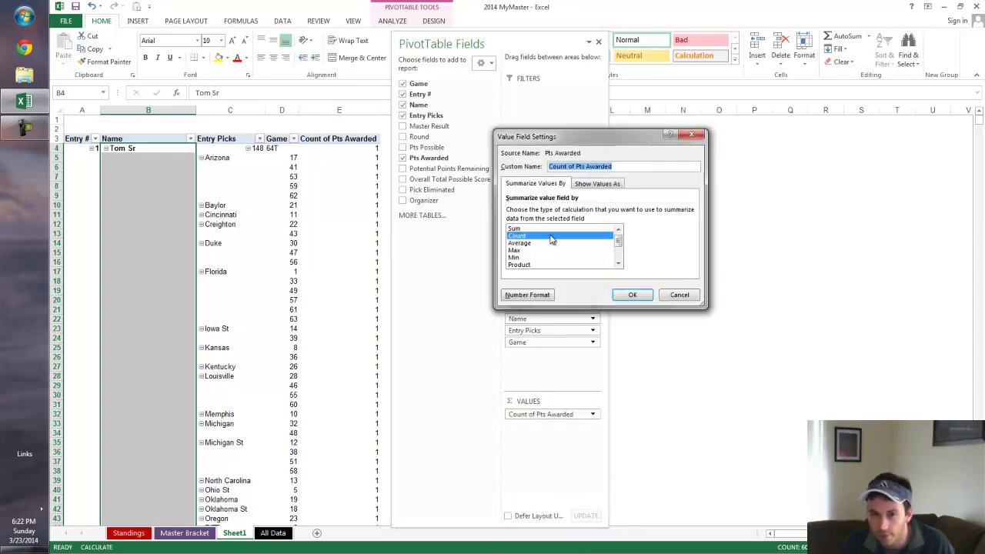
left_click(552, 229)
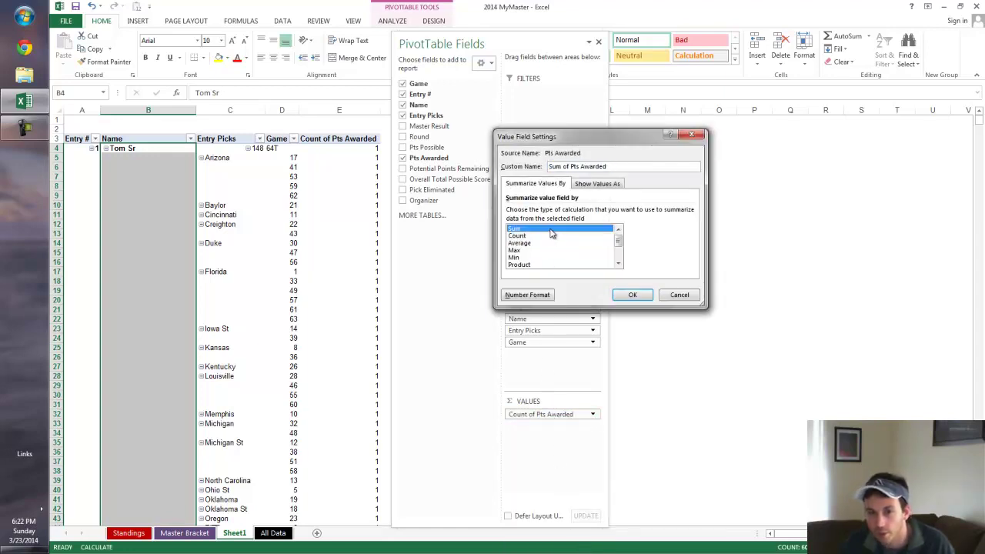
left_click(539, 296)
left_click(491, 154)
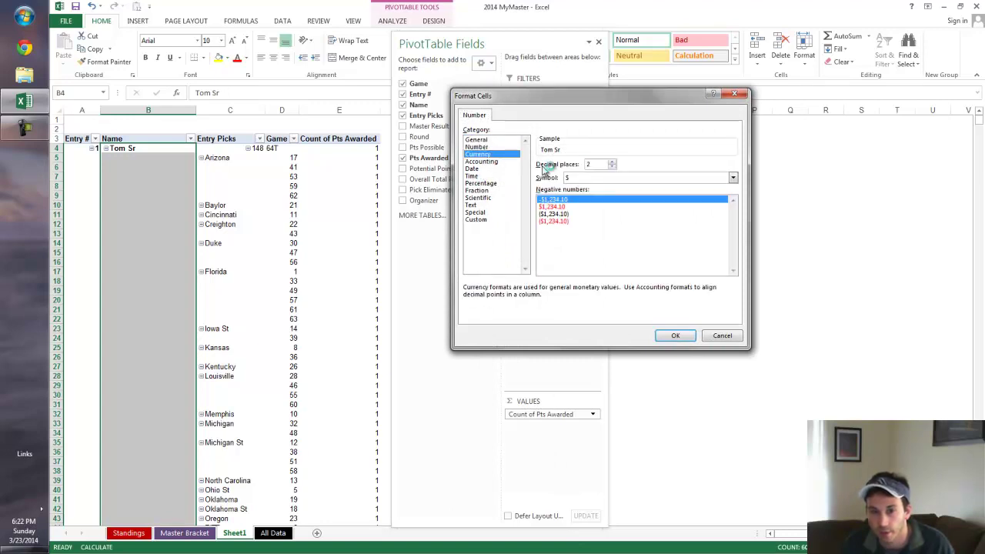
left_click(487, 147)
left_click(612, 167)
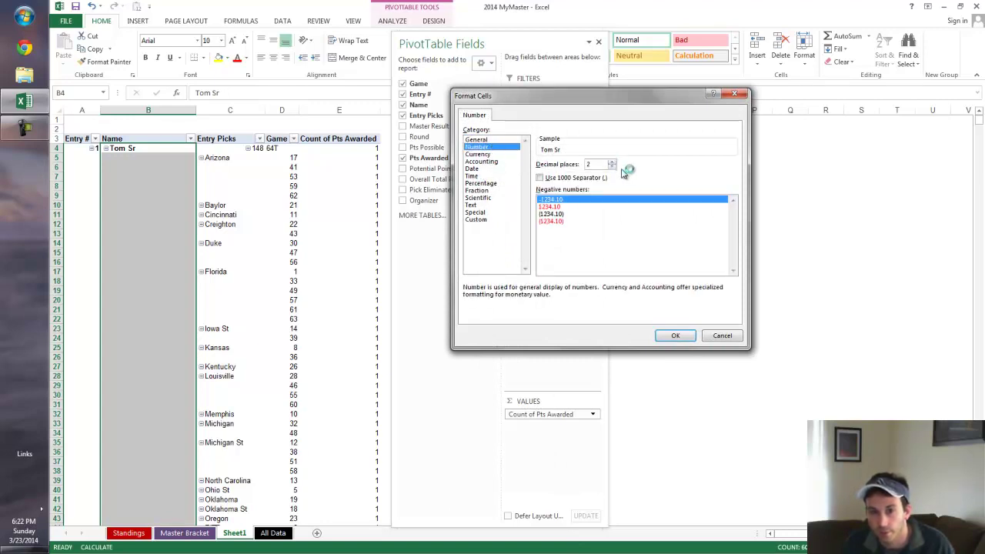
left_click(612, 167)
left_click(656, 334)
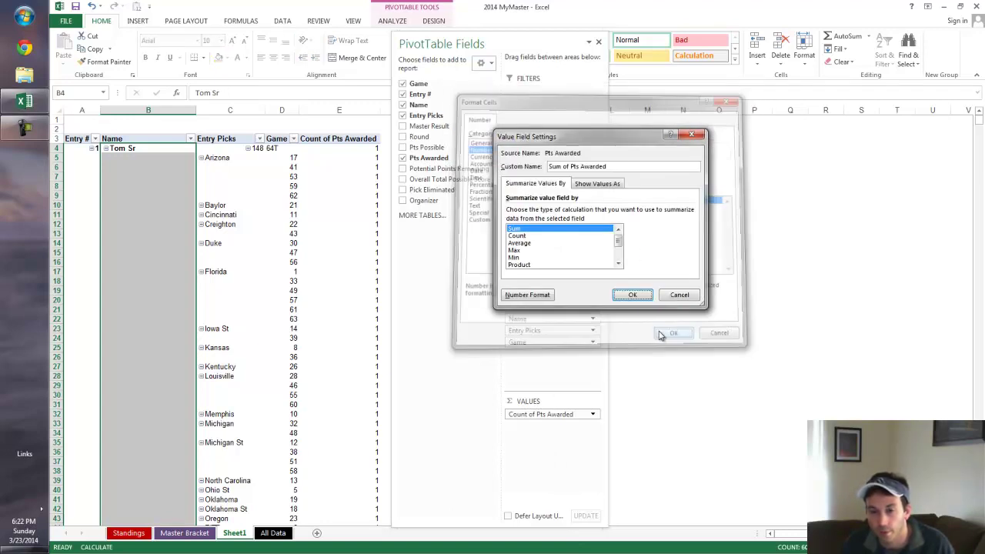
left_click(632, 295)
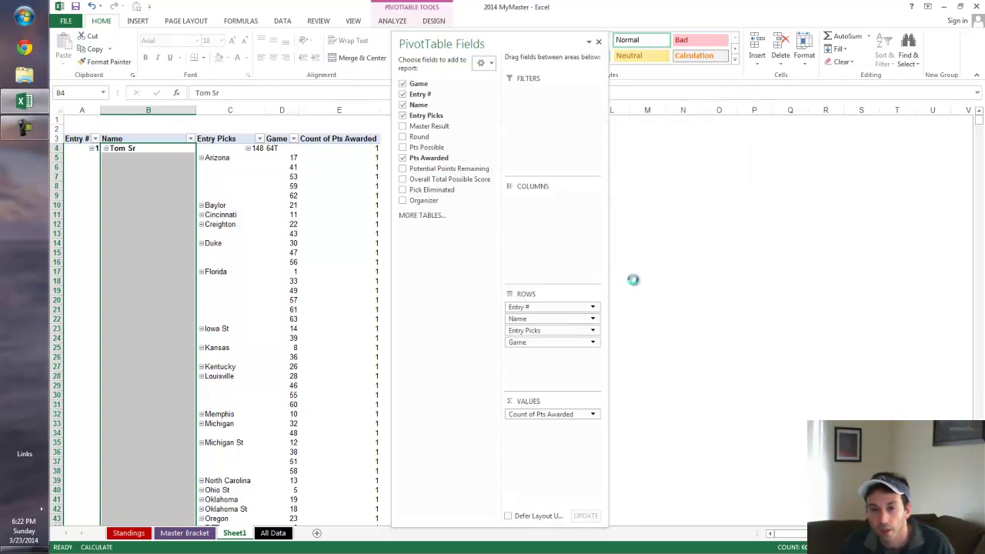
Rename the Sum of Pts Awarded column header in the pivot table to Current Points
left_click(331, 141)
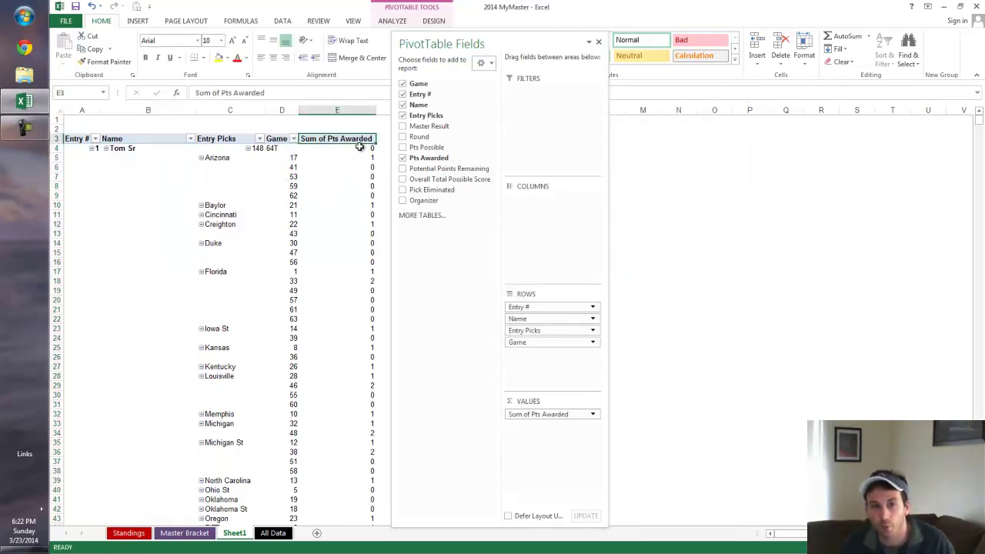
type("Current Points")
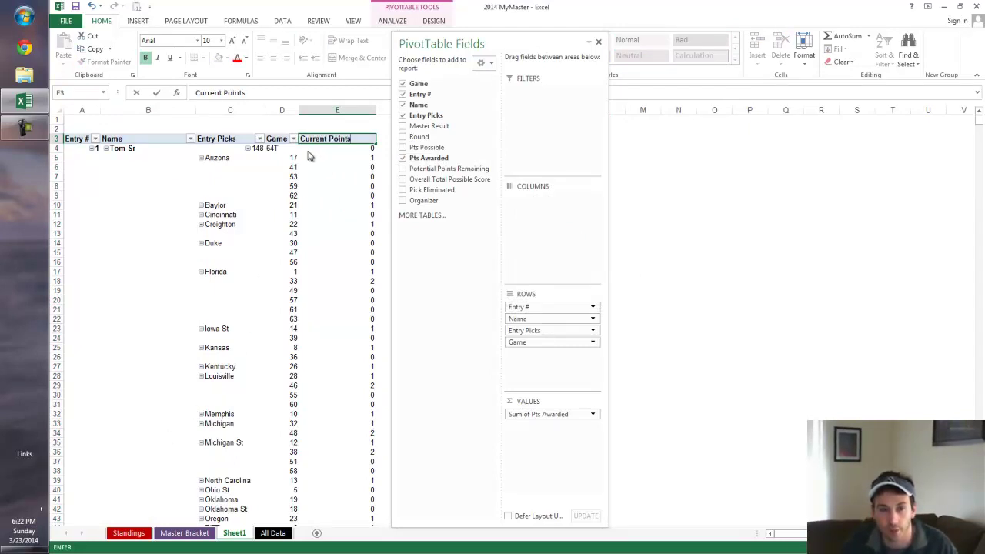
key("Return")
left_click(230, 120)
scroll(243, 293, "up", 1)
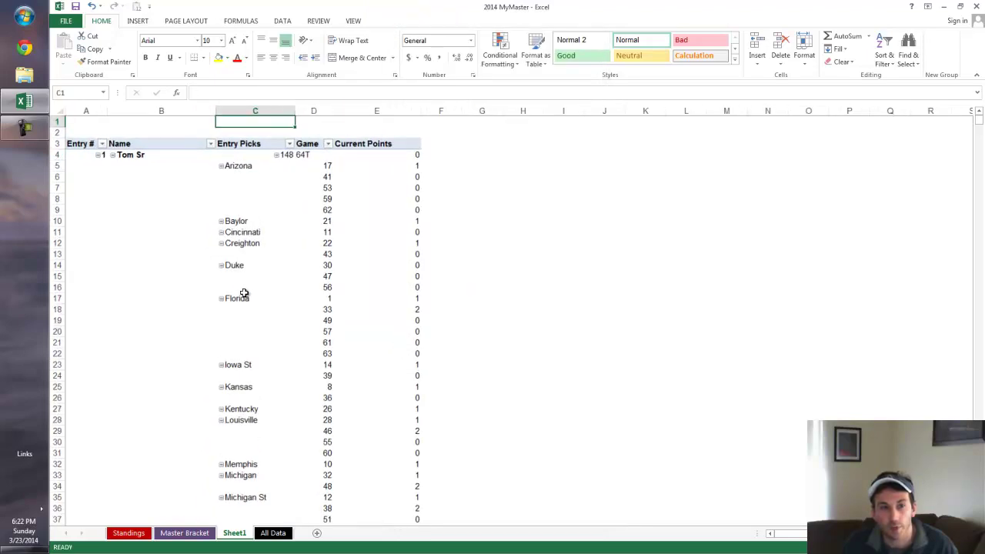
scroll(243, 293, "up", 2)
left_click(229, 134)
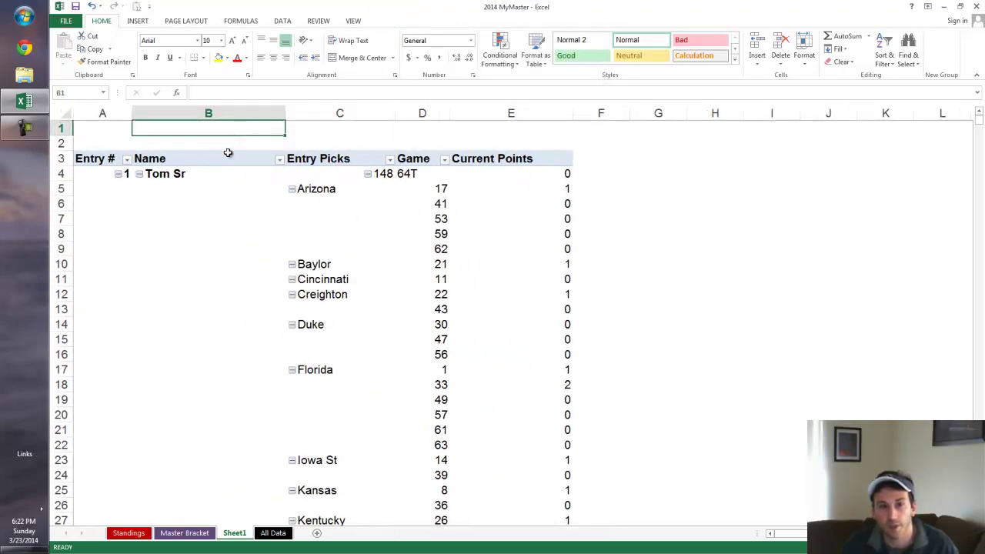
left_click(194, 175)
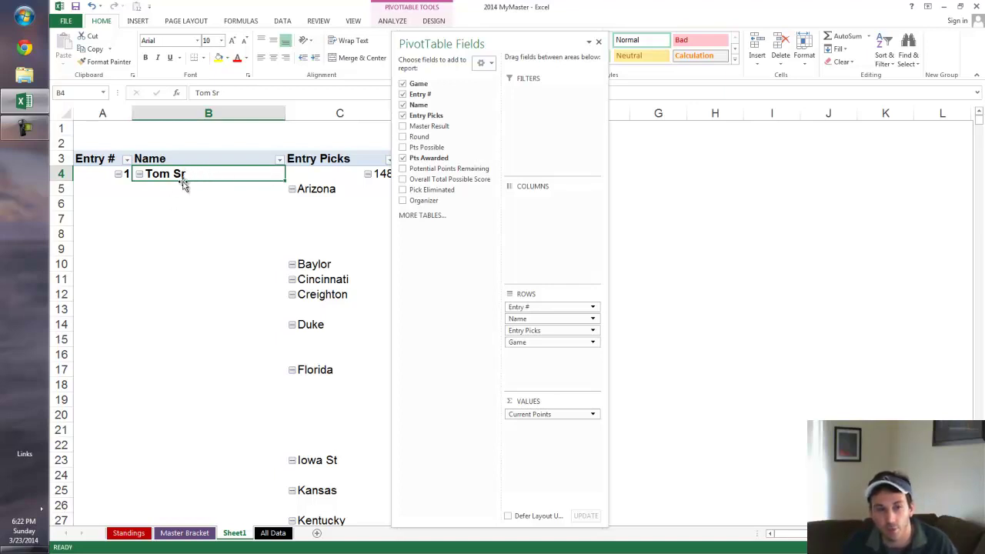
right_click(204, 175)
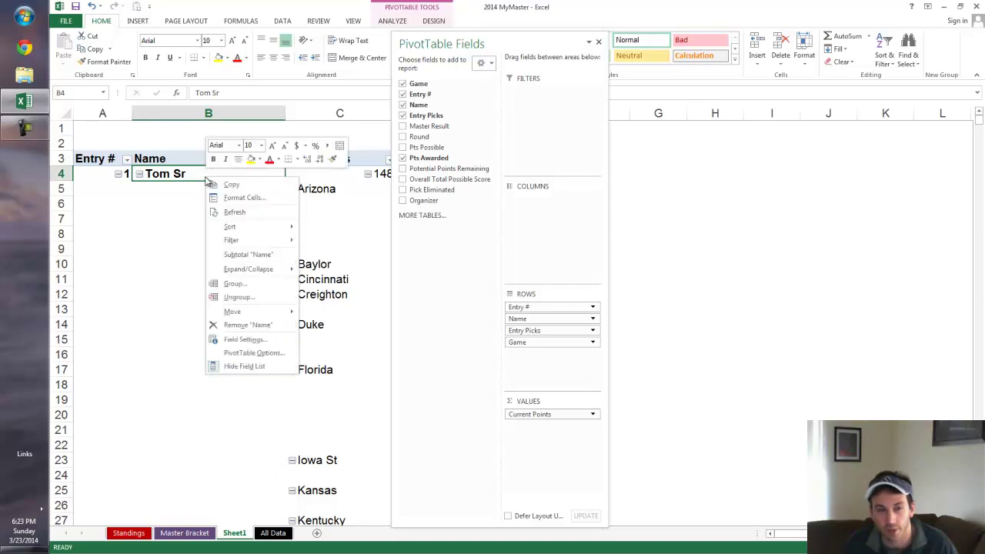
mouse_move(261, 276)
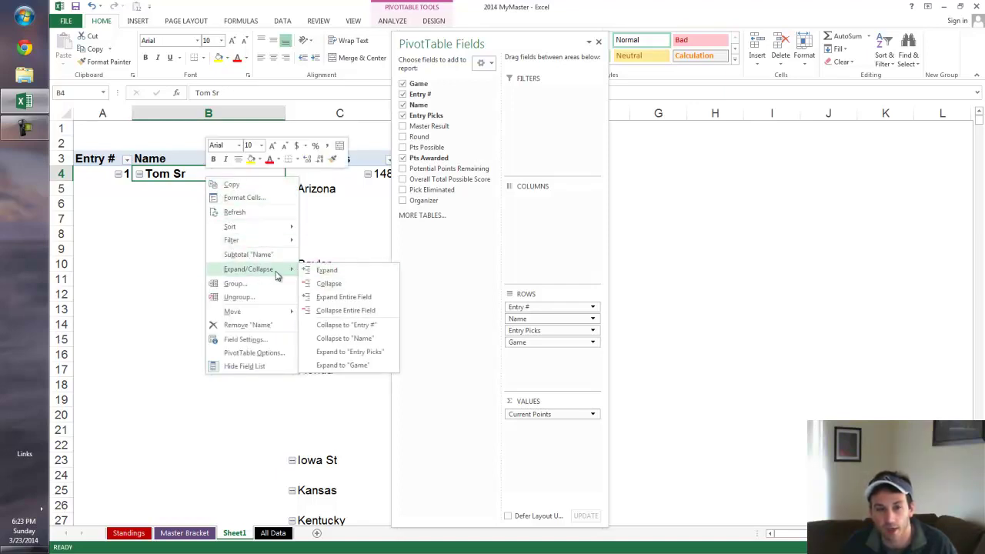
left_click(392, 21)
left_click(202, 248)
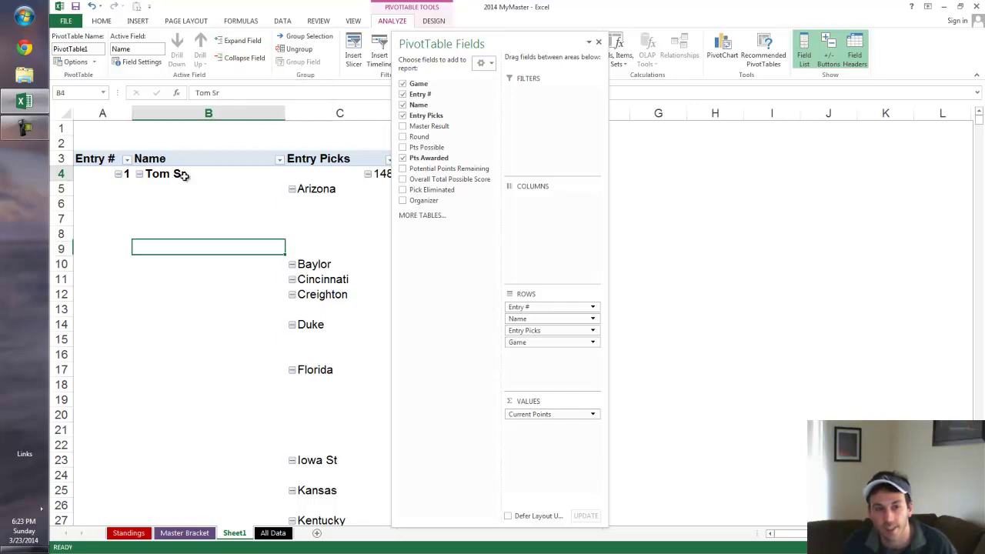
Collapse the entire Name field in the Sheet1 pivot table, hiding the entry picks and games under each entry
right_click(181, 174)
mouse_move(266, 269)
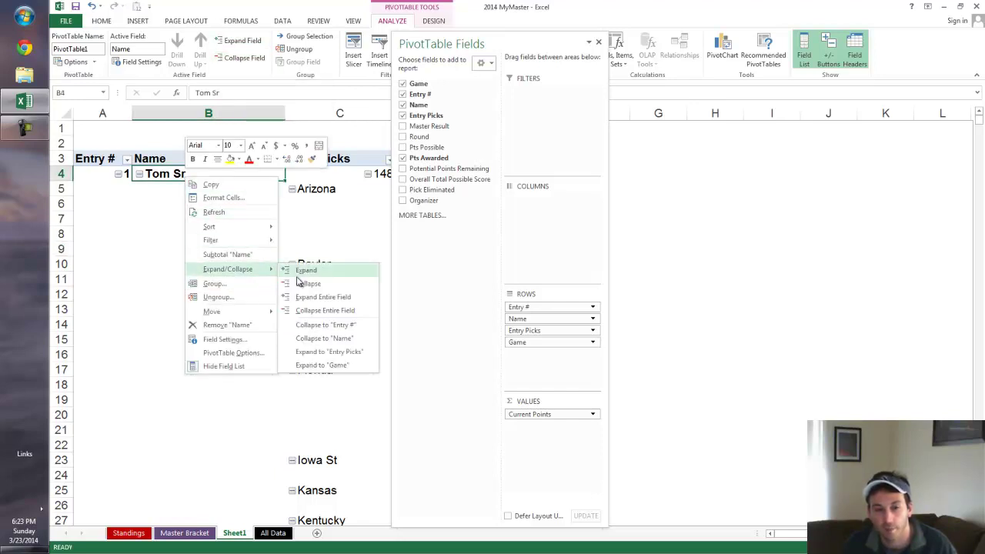
left_click(319, 310)
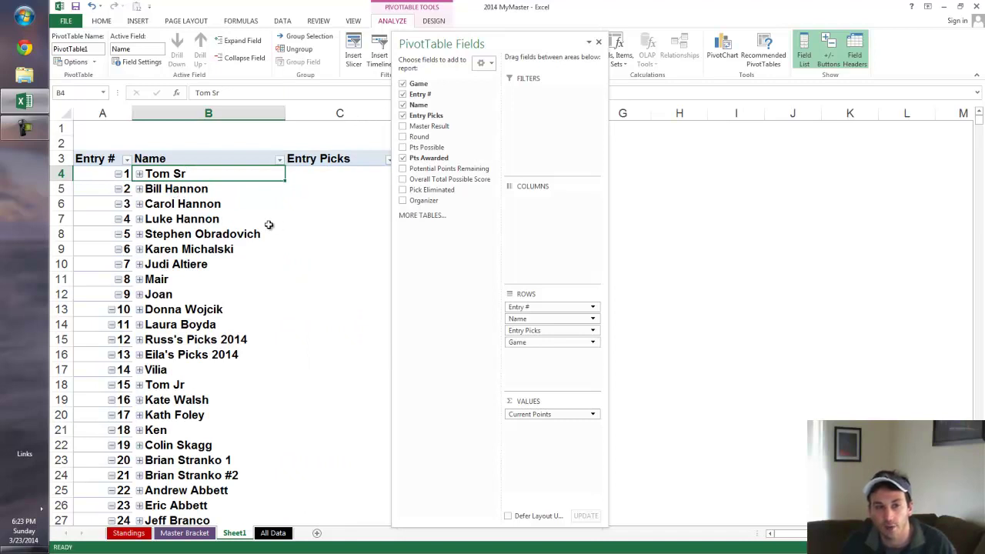
left_click(258, 144)
Add Overall Total Possible Score as a second value field below Current Points in the pivot table
left_click(489, 170)
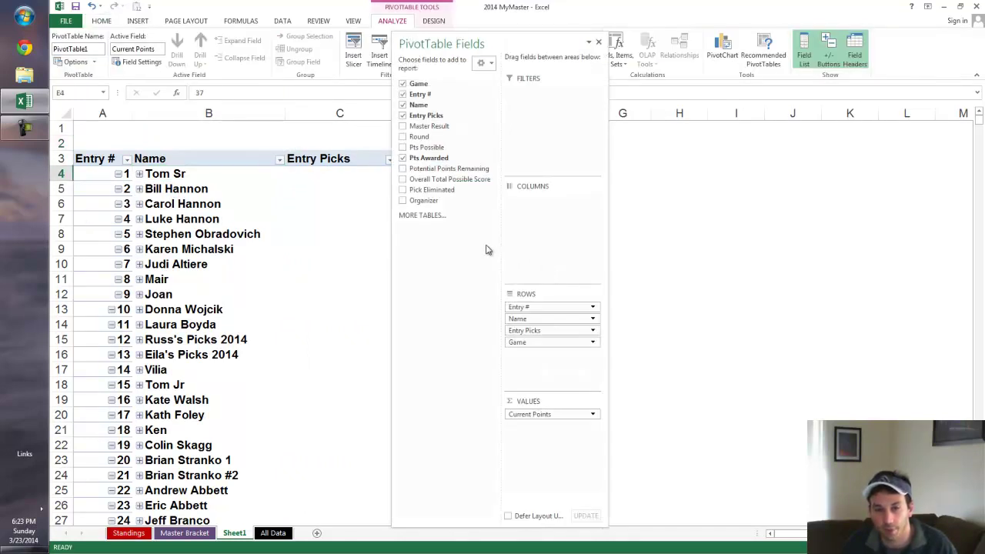
left_click_drag(519, 42, 690, 36)
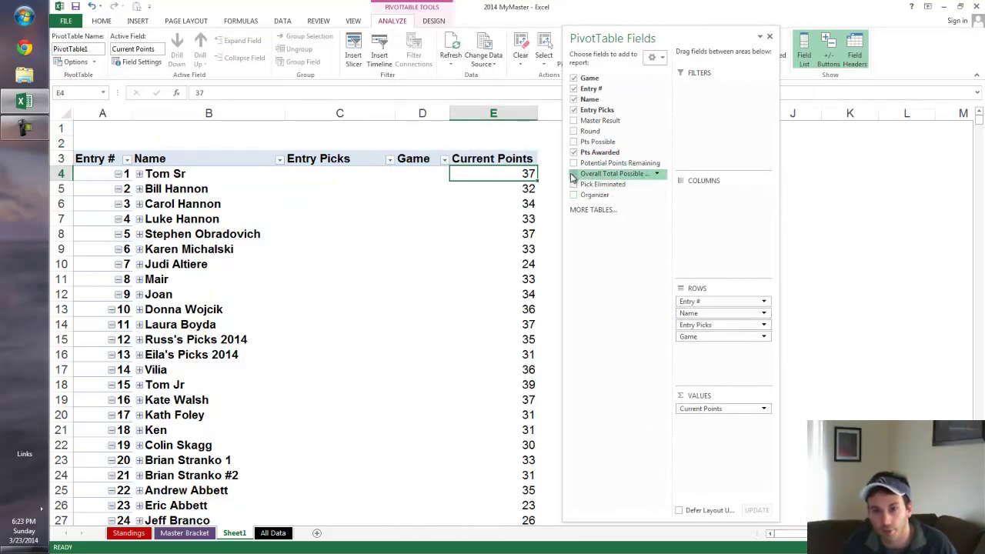
left_click_drag(573, 177, 733, 436)
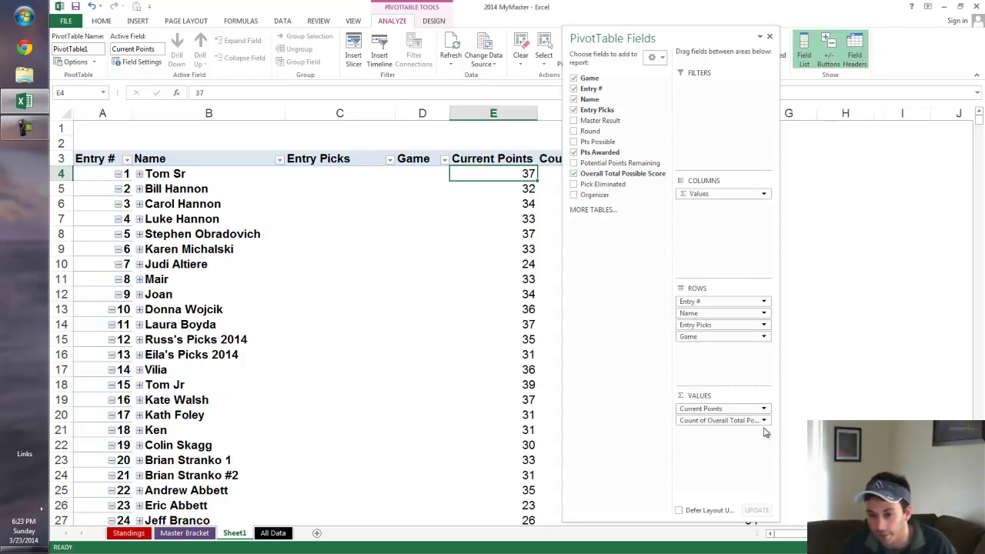
Summarize the Overall Total Possible Score value field by Sum, formatted as Number with no decimal places and the 1000 separator
left_click(763, 420)
left_click(730, 408)
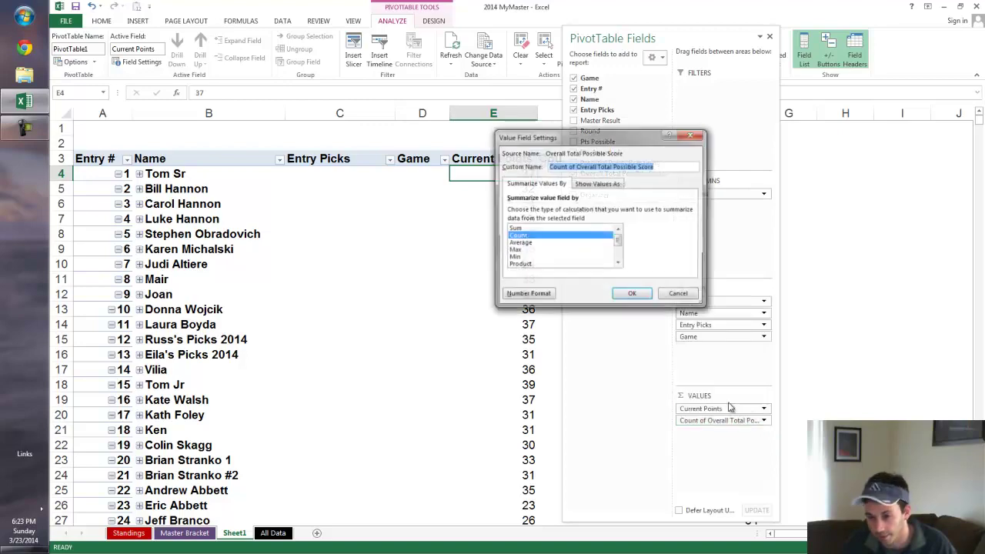
left_click(530, 230)
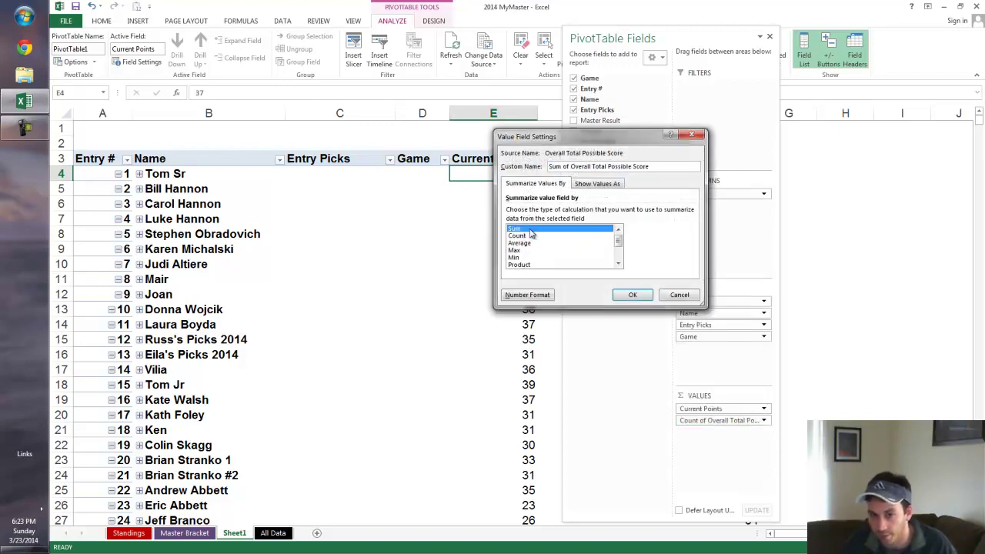
left_click(527, 294)
left_click(479, 153)
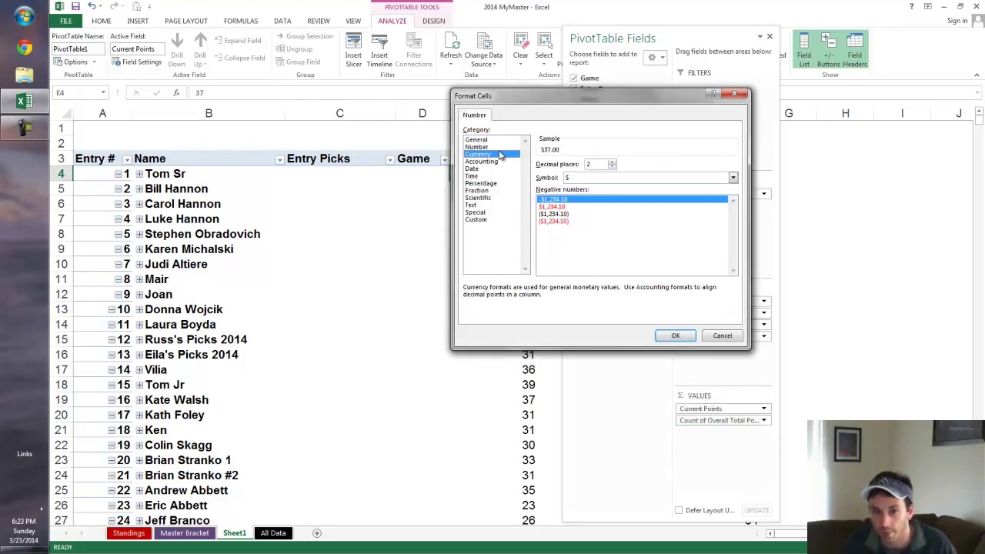
left_click(500, 147)
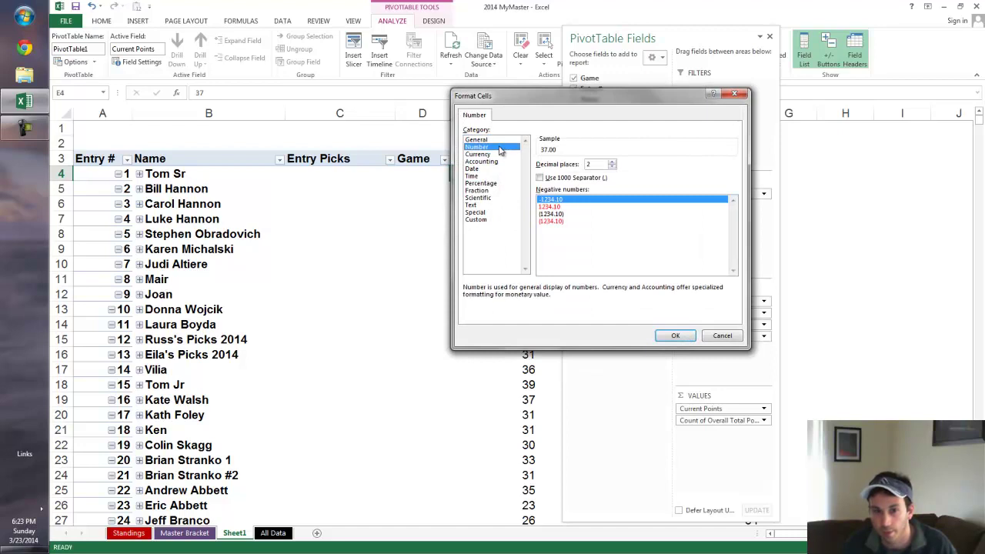
double_click(611, 167)
left_click(542, 177)
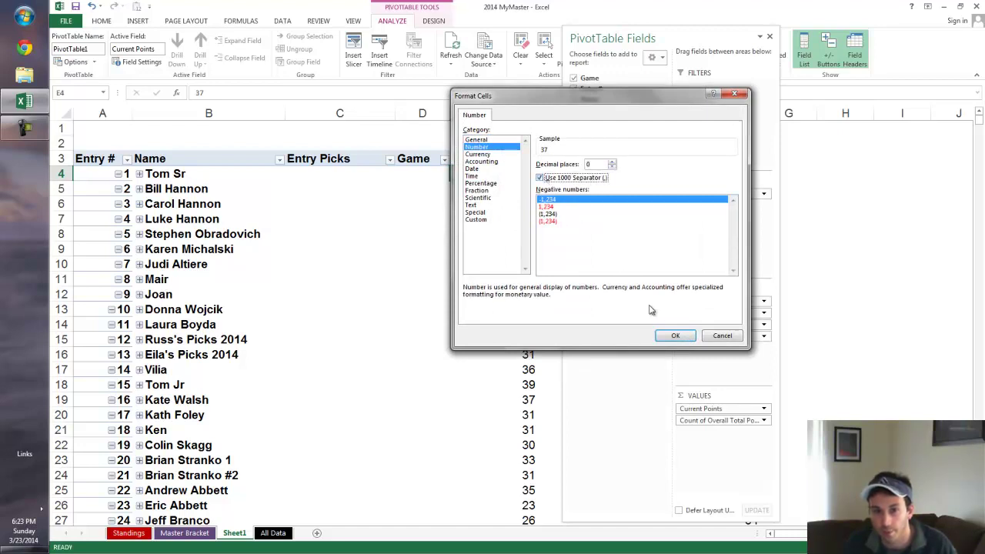
left_click(671, 334)
left_click(631, 292)
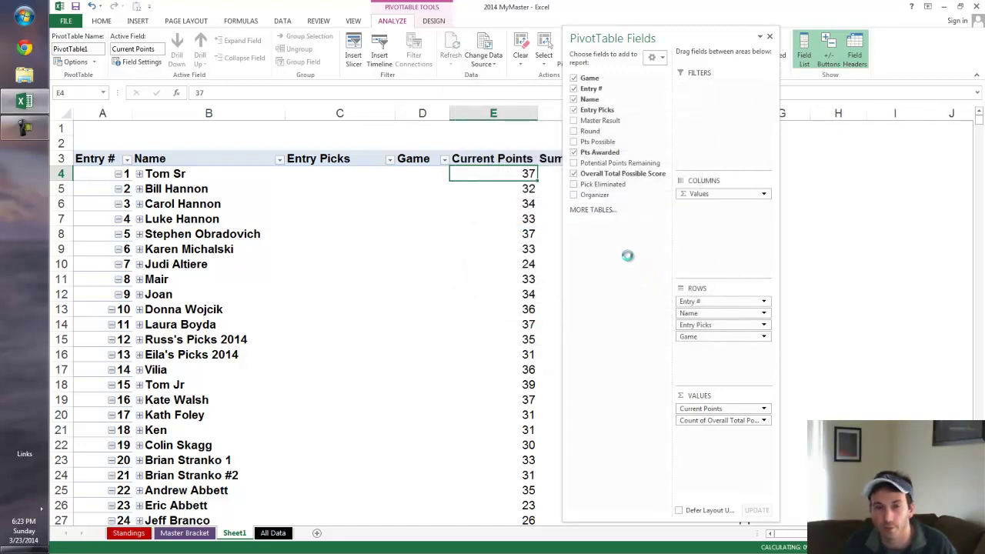
Rename the Sum of Overall Total Possible Score column header to Total Possible and narrow that column to suit the shorter header
left_click_drag(701, 34, 892, 26)
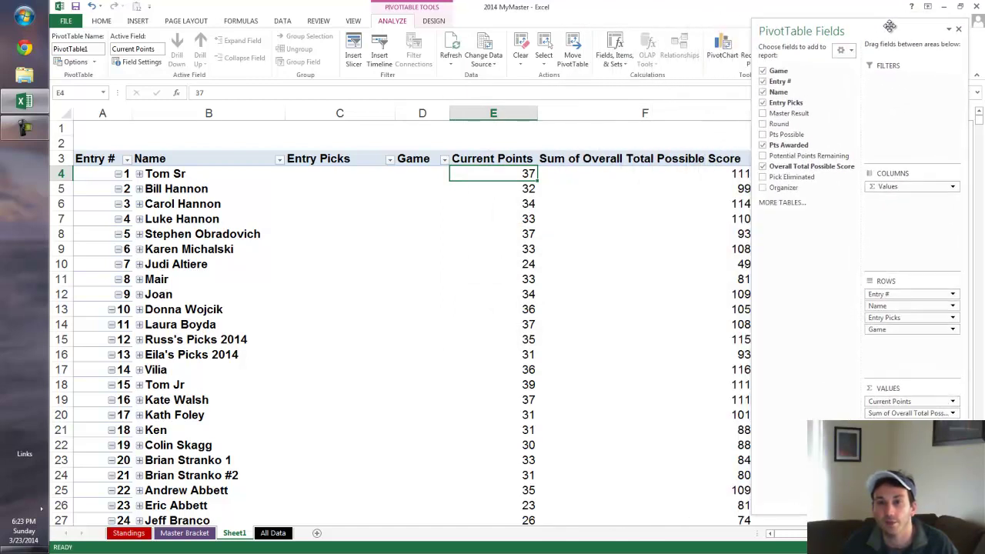
left_click(630, 159)
type("To")
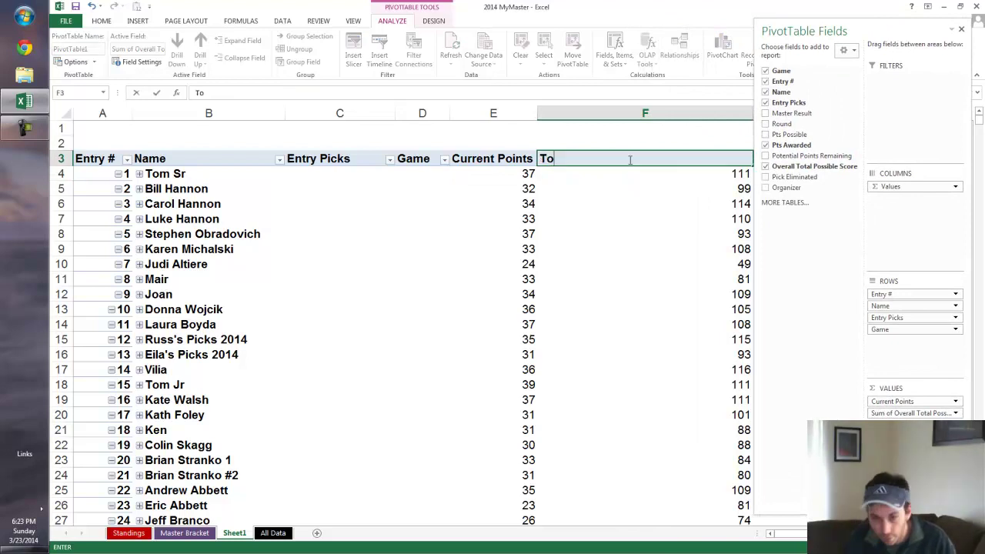
type("tal Possible")
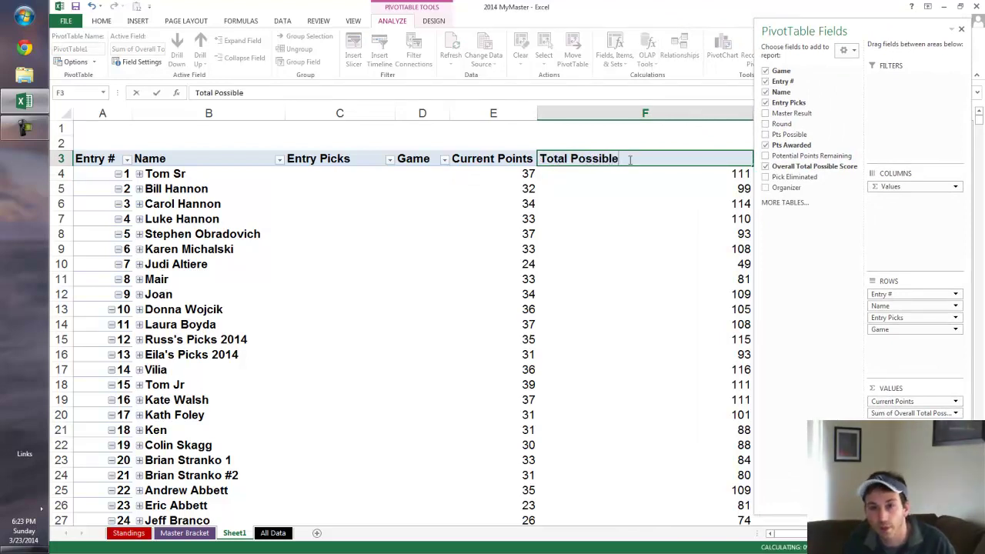
key("Return")
left_click(533, 133)
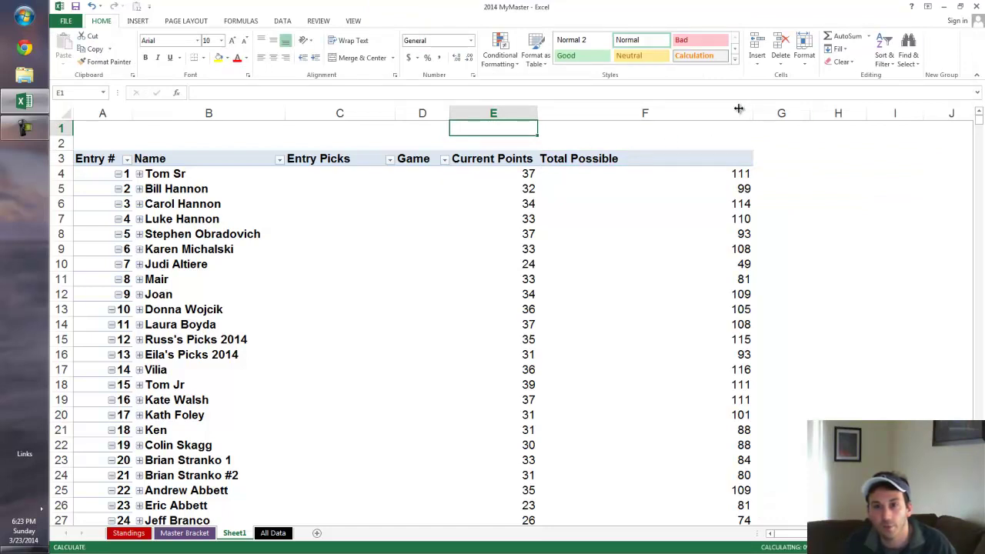
left_click_drag(749, 108, 635, 103)
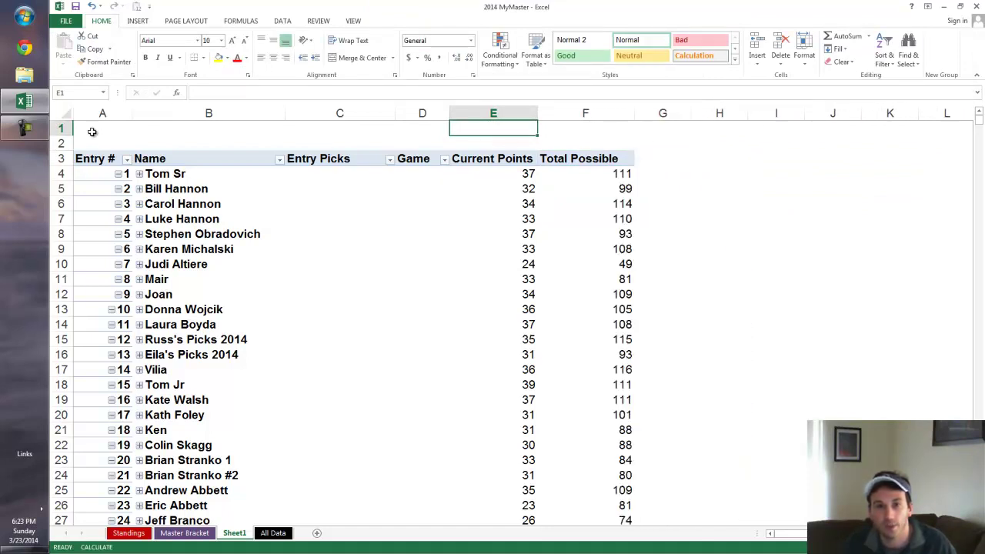
Turn off autofitting of column widths on update in the pivot table's options
left_click(387, 220)
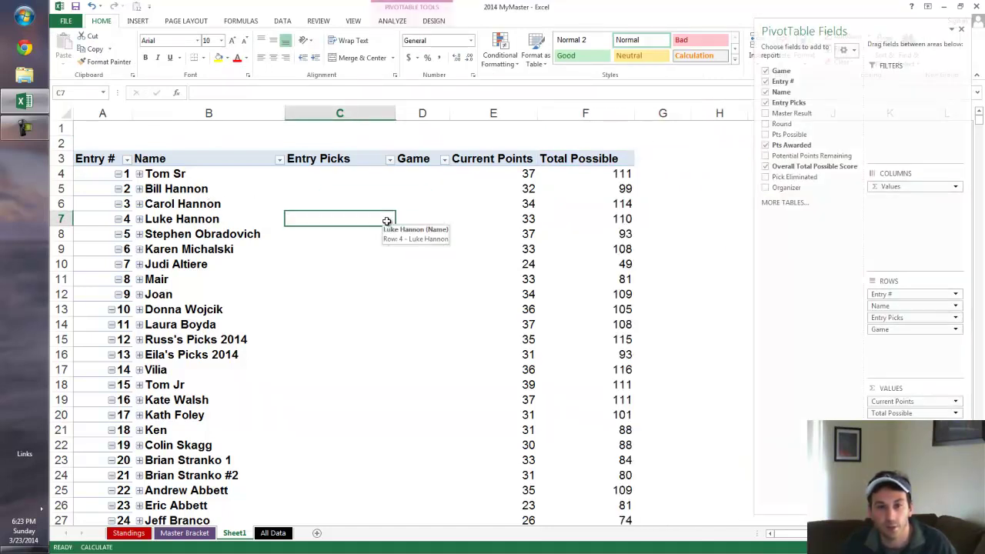
right_click(388, 221)
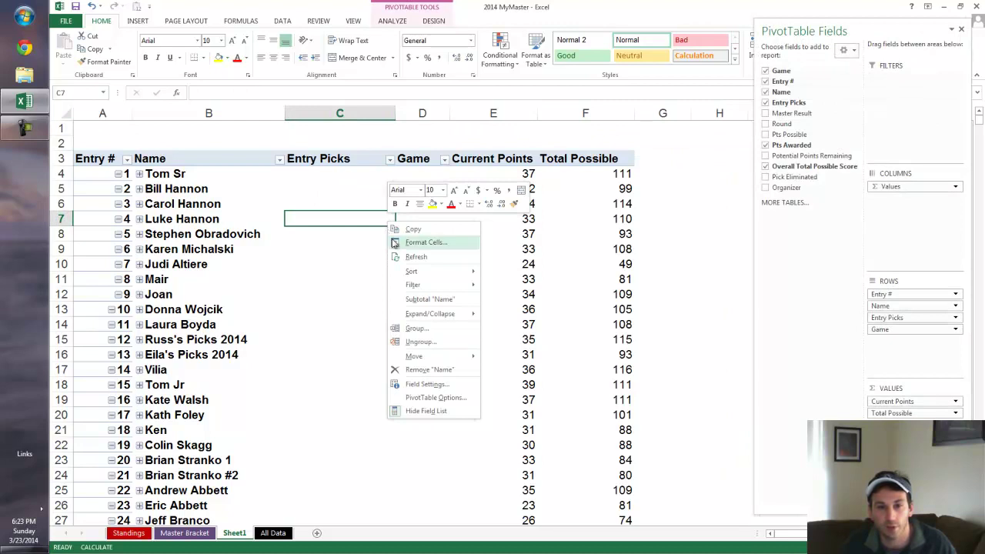
left_click(451, 398)
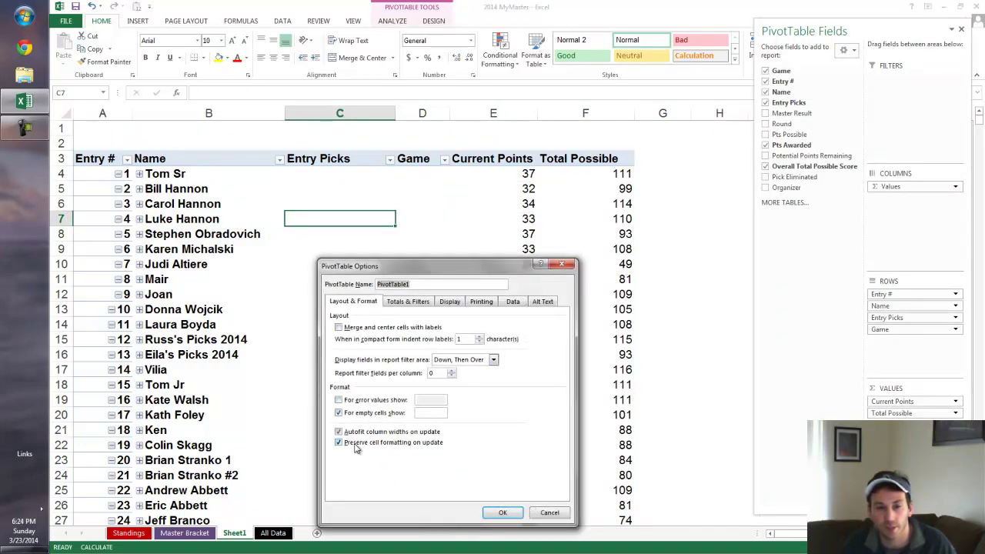
left_click(338, 432)
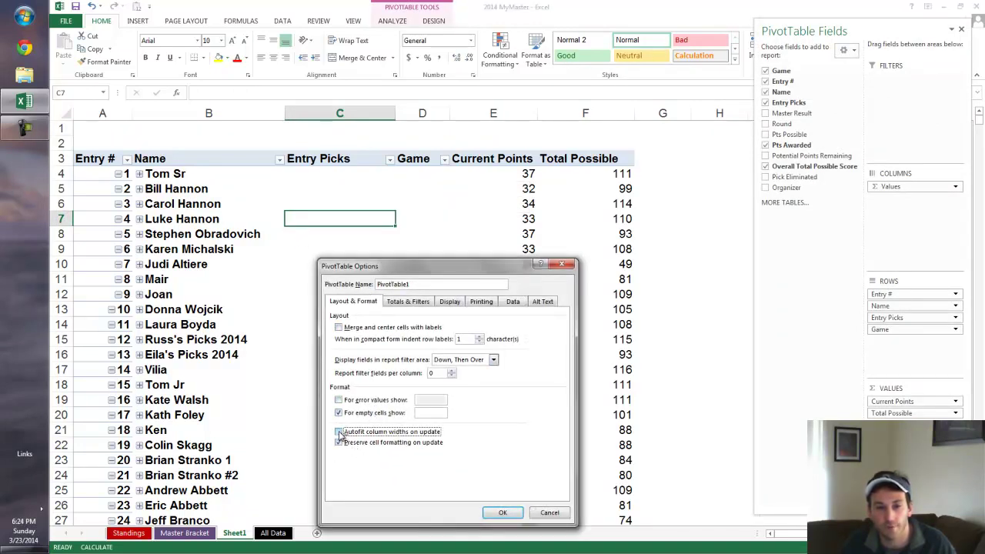
left_click(503, 513)
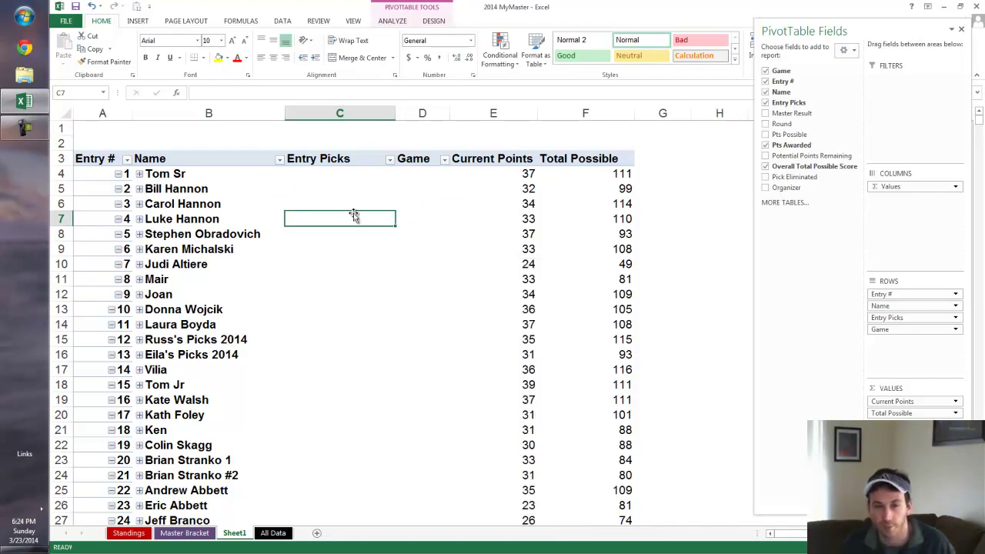
Fit the width of the Current Points column to its contents
left_click(477, 202)
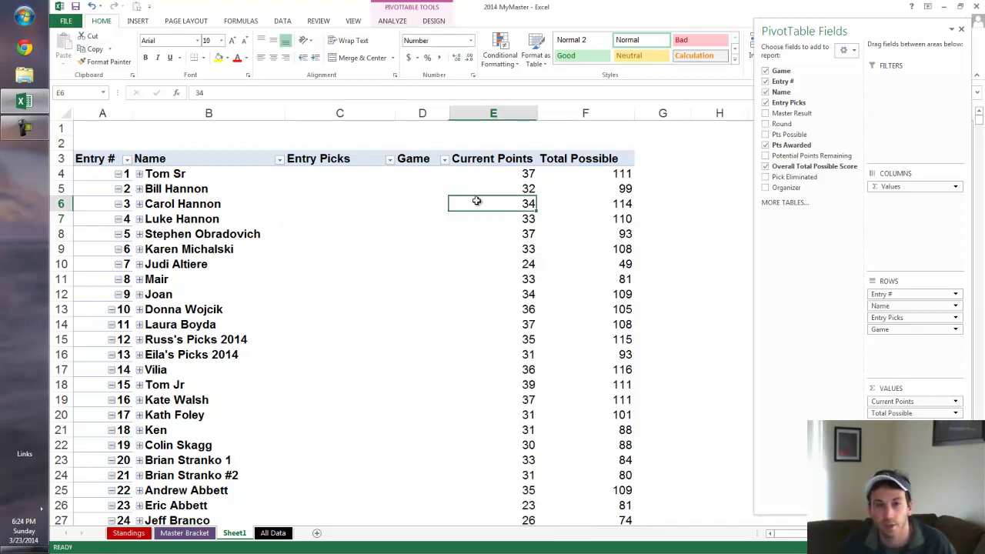
left_click_drag(551, 112, 560, 114)
double_click(562, 114)
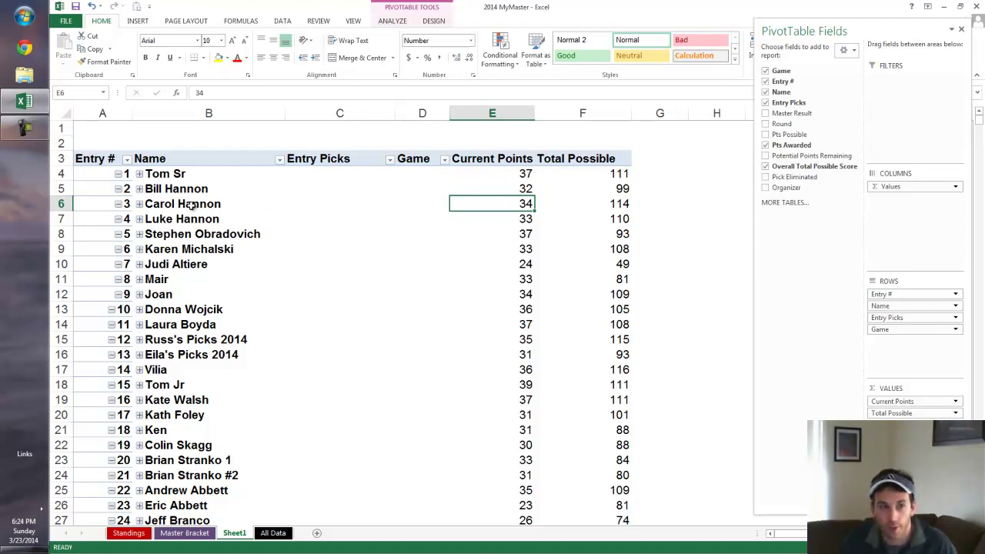
Insert a blank column before the Entry # column and enter the header Rank in A3
right_click(89, 113)
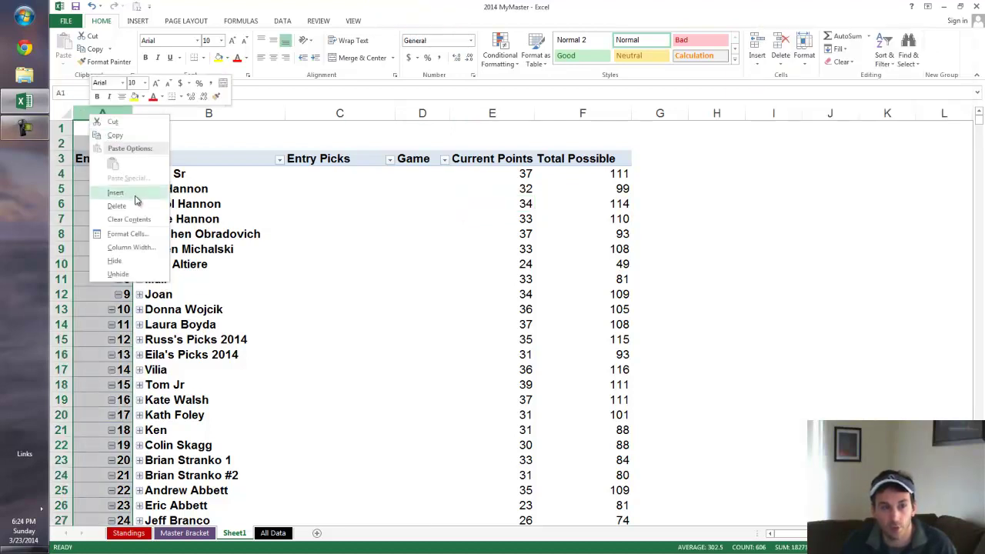
left_click(123, 192)
left_click(89, 159)
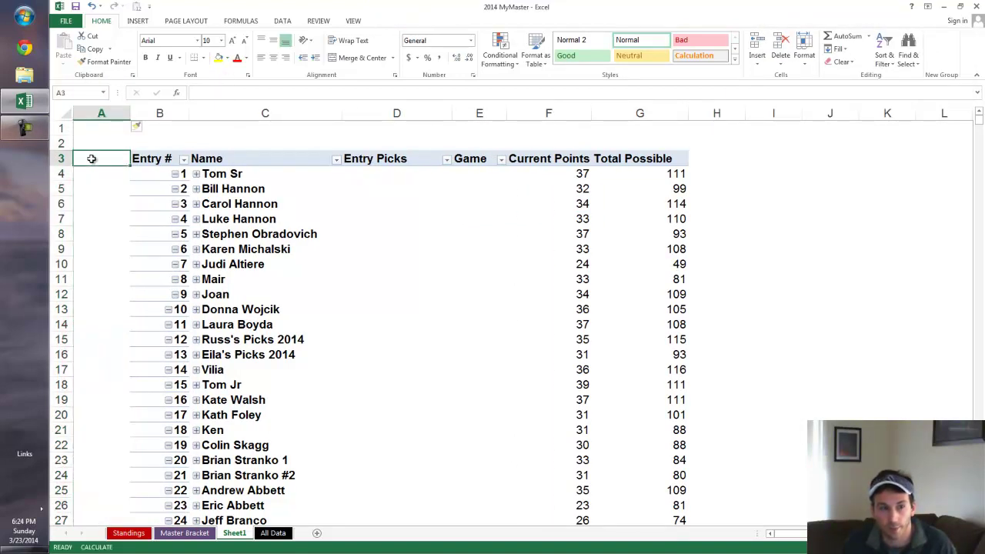
type("Rank")
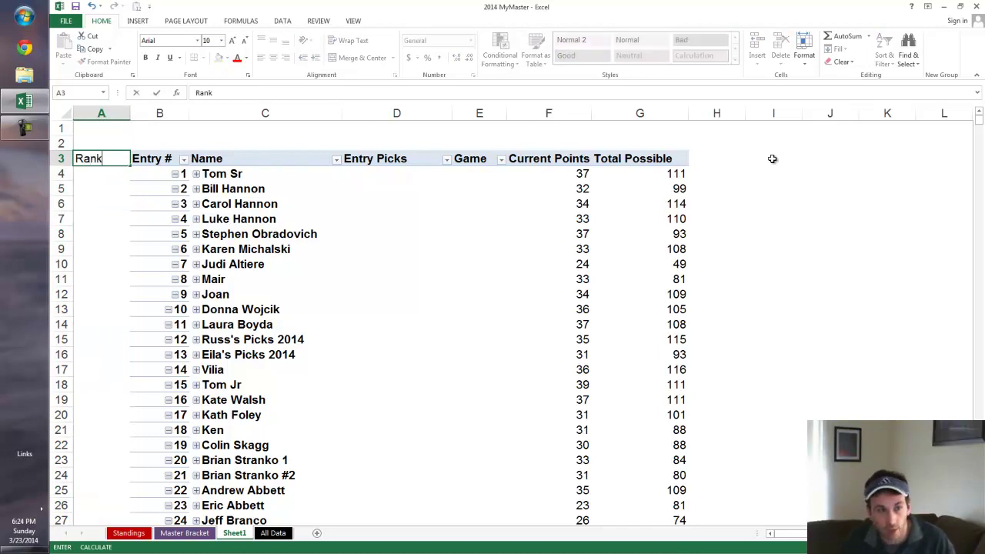
key("ctrl+Return")
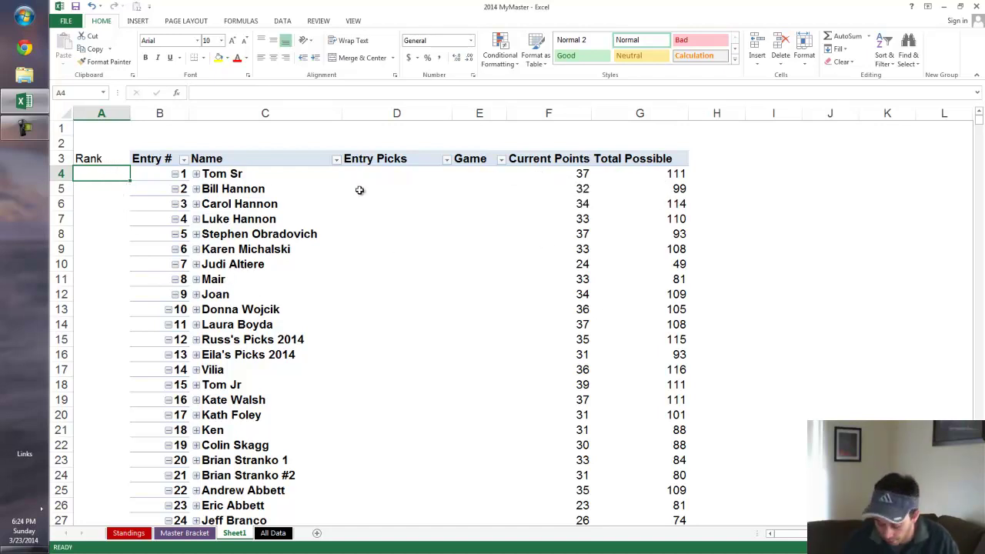
Enter the formula =RANK(F4,F:F) in A4 to rank the first entry by Current Points
type("=RANK")
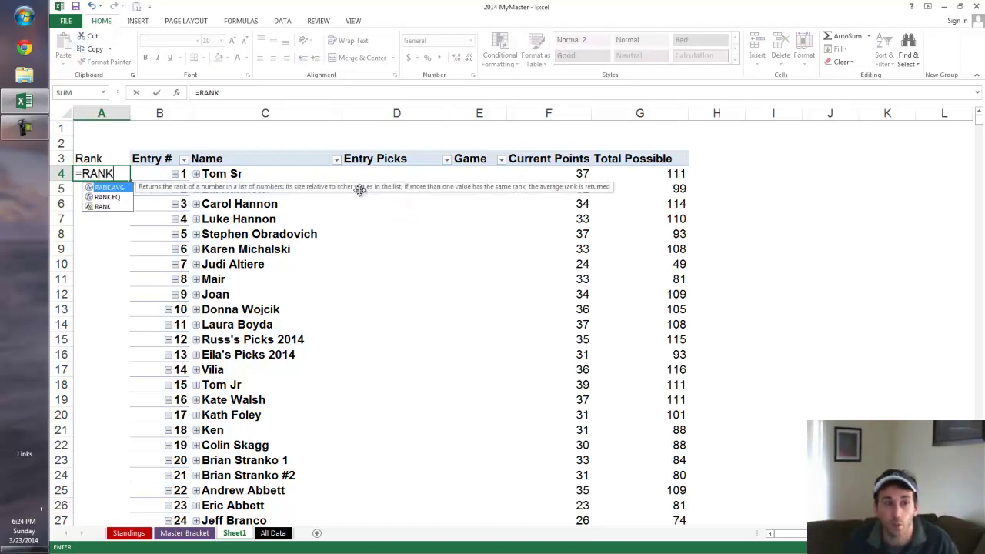
type("(")
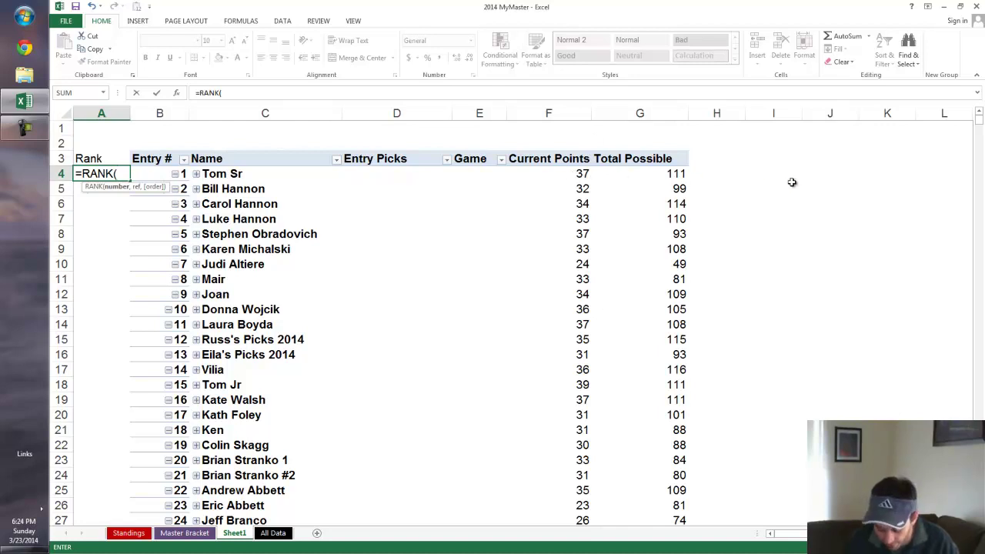
type("F4")
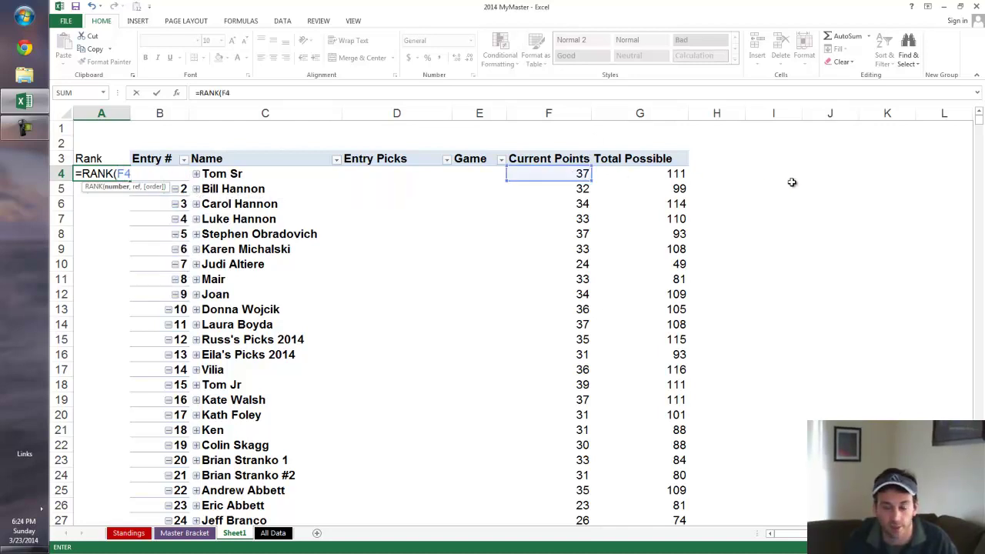
type(",")
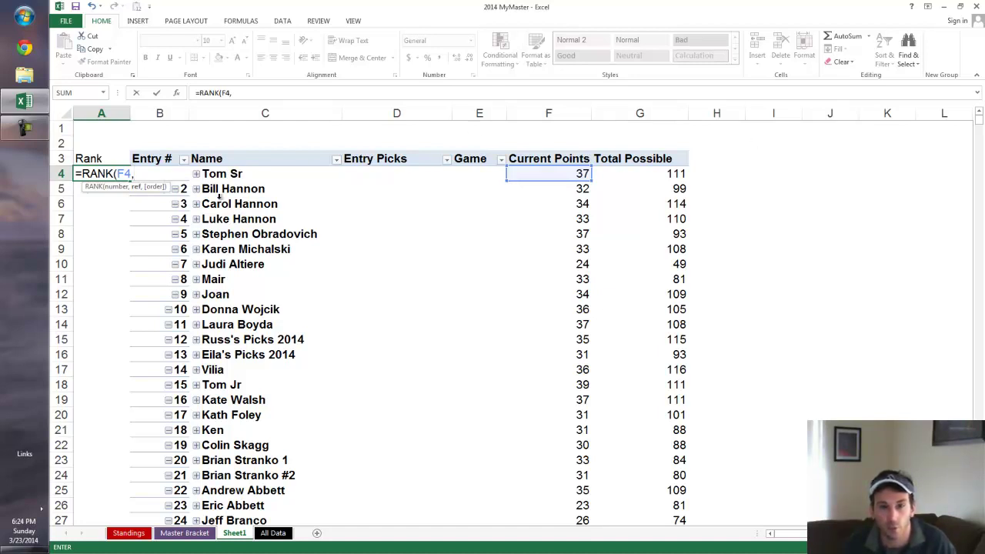
left_click(562, 108)
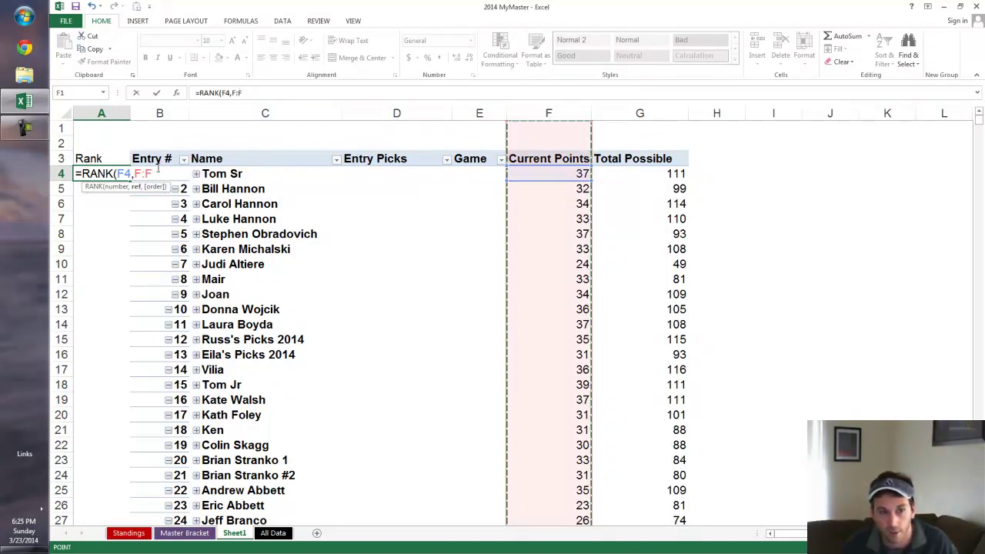
left_click(271, 92)
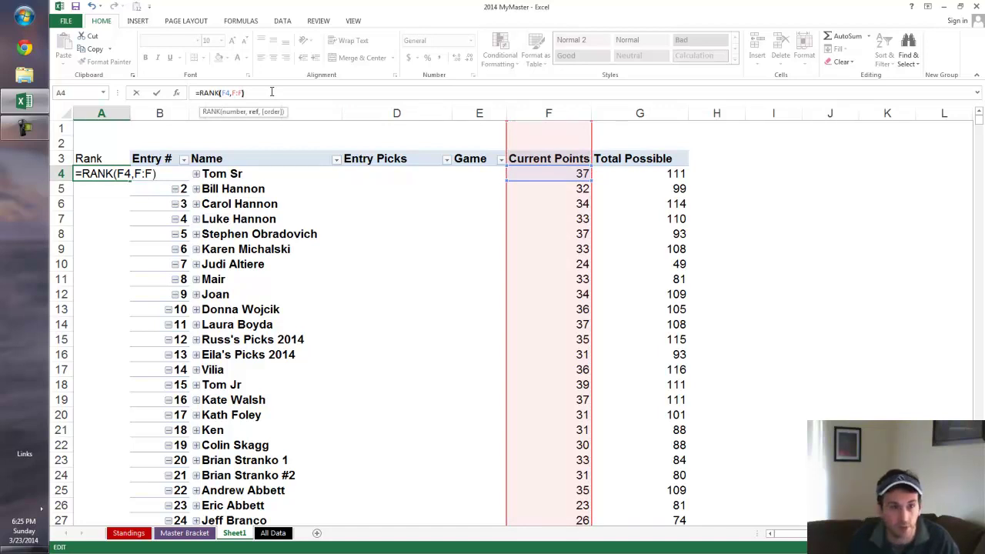
type(")")
key("ctrl+Return")
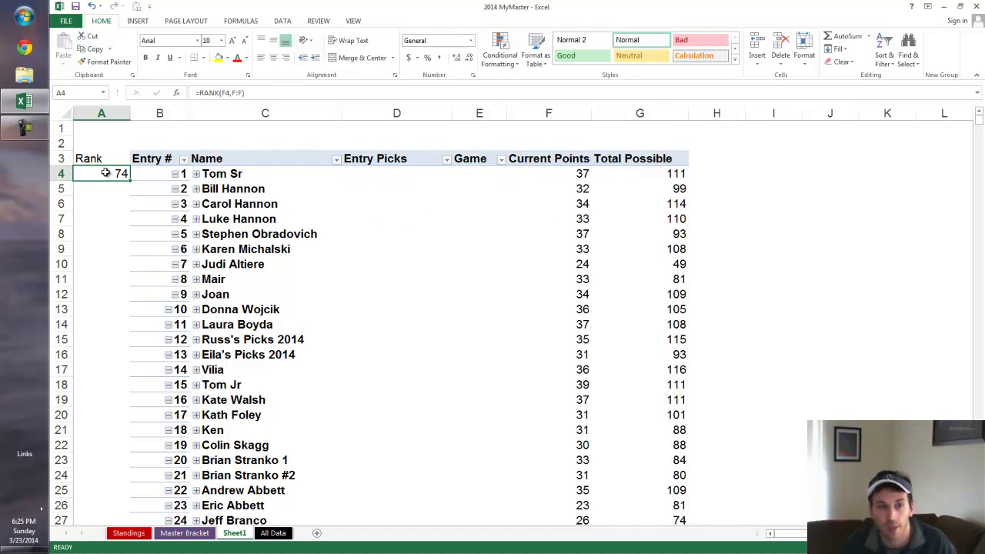
Copy the rank formula from A4 down column A to the sheet's last used row, 38660
key("ctrl+c")
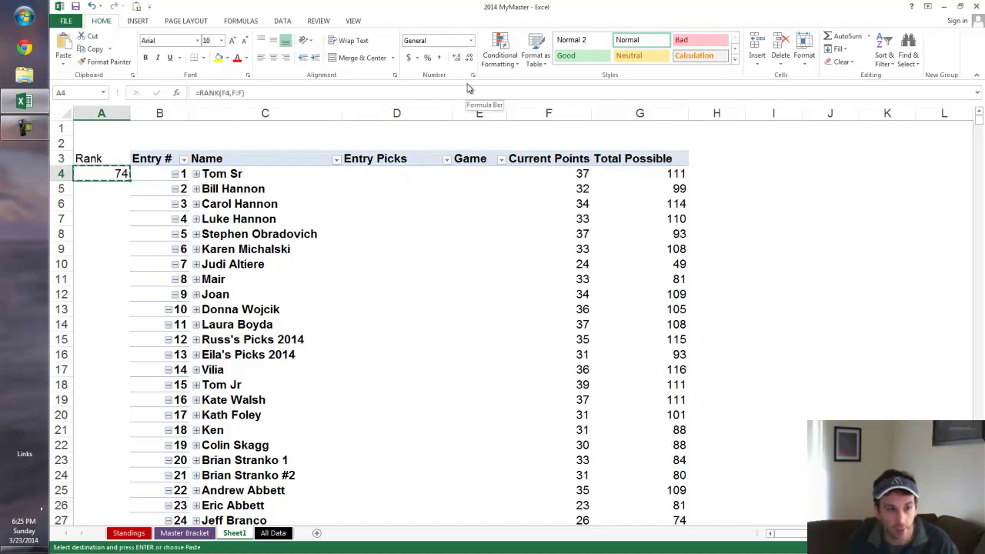
key("ctrl+shift+End")
key("shift+Left")
key("shift+Left")
key("shift+Left")
key("shift+Left")
key("shift+Left")
key("shift+Left")
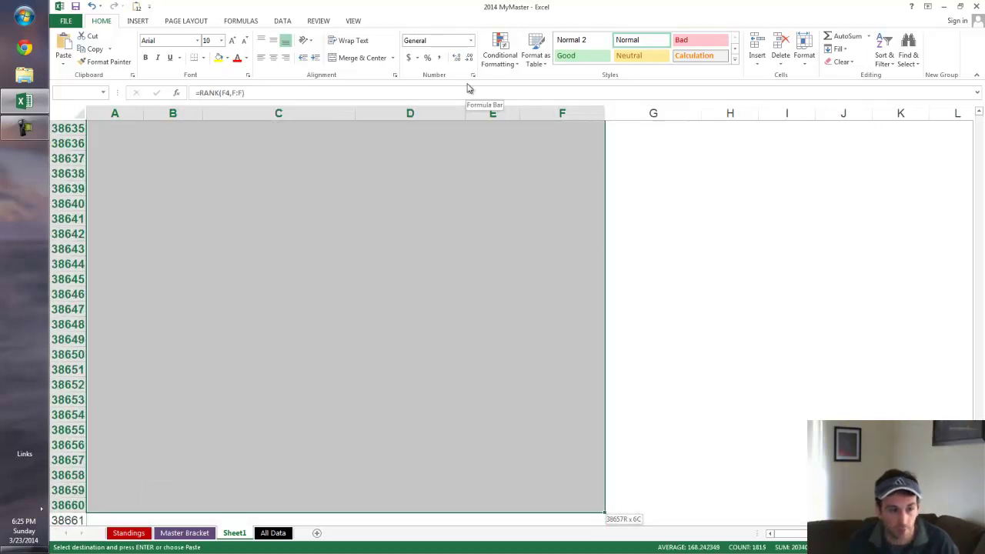
key("ctrl+v")
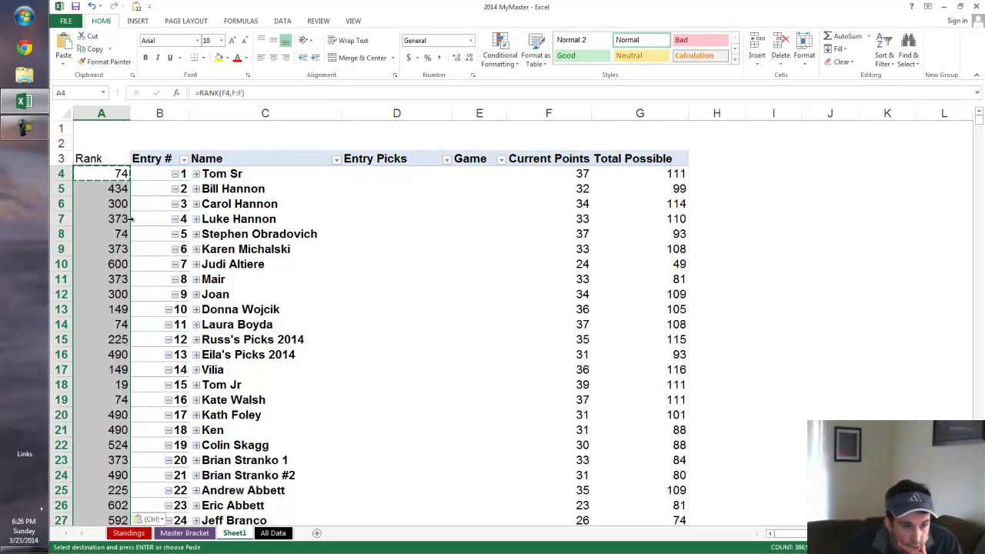
Fill the Rank header cell A3 with yellow
left_click(339, 248)
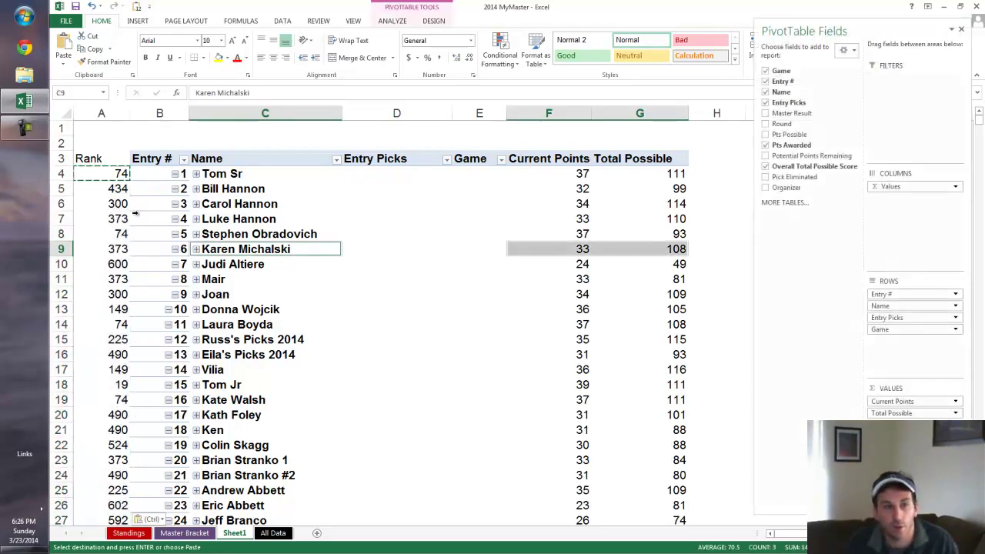
left_click(102, 158)
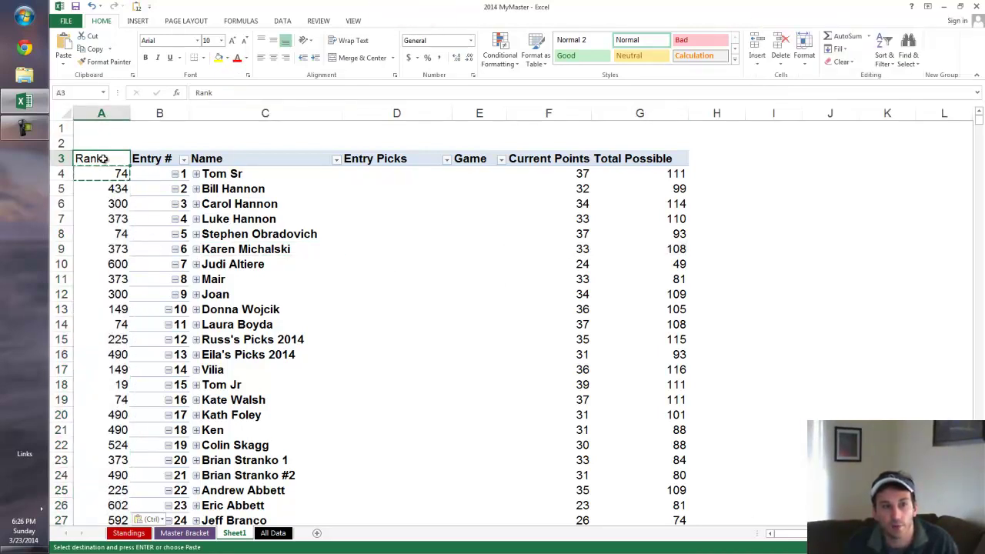
left_click(218, 57)
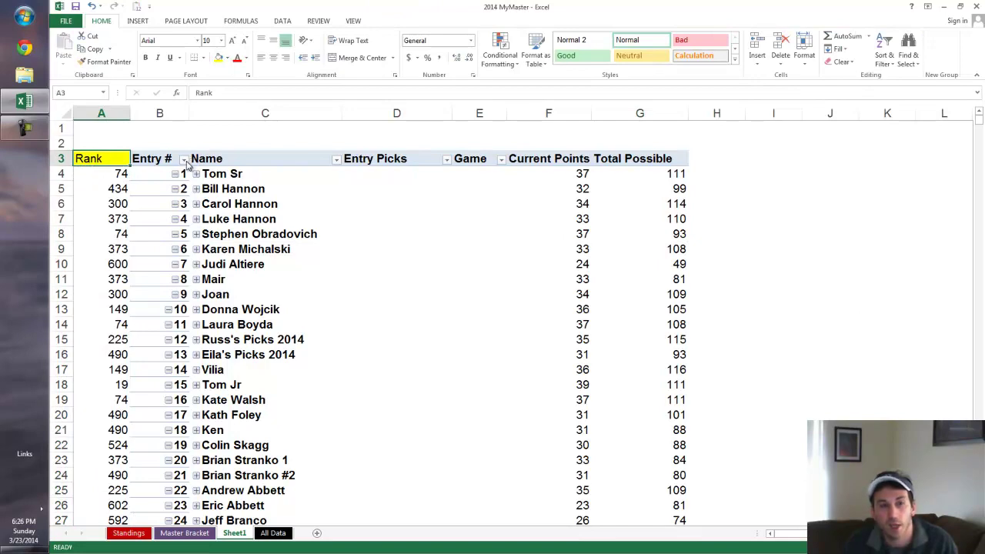
Apply the red Medium PivotTable style with a solid header row and a shaded Entry # column
left_click(695, 216)
mouse_move(567, 205)
left_mouse_down()
mouse_move(565, 192)
mouse_move(567, 205)
left_mouse_up()
scroll(401, 248, "down", 1, "ctrl")
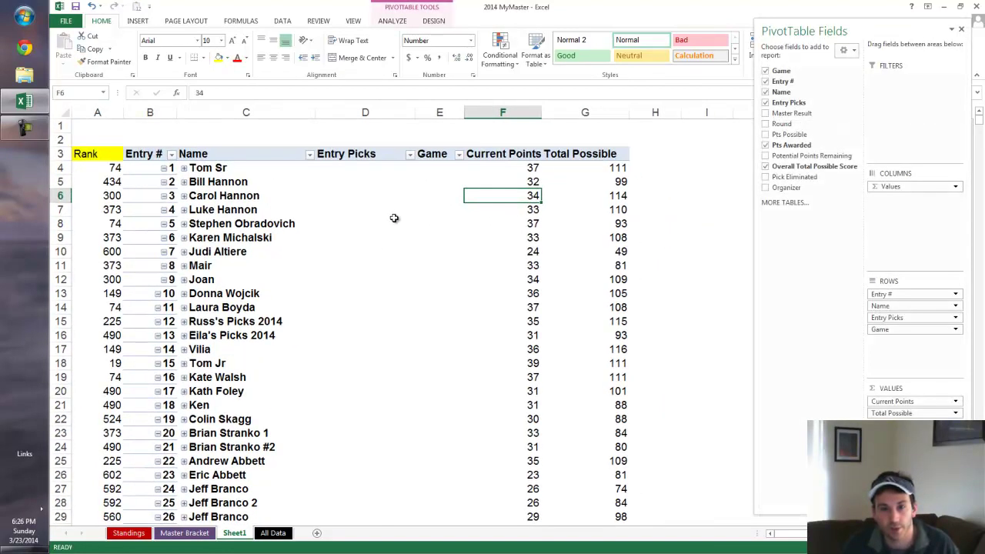
left_click(396, 212)
left_click(434, 21)
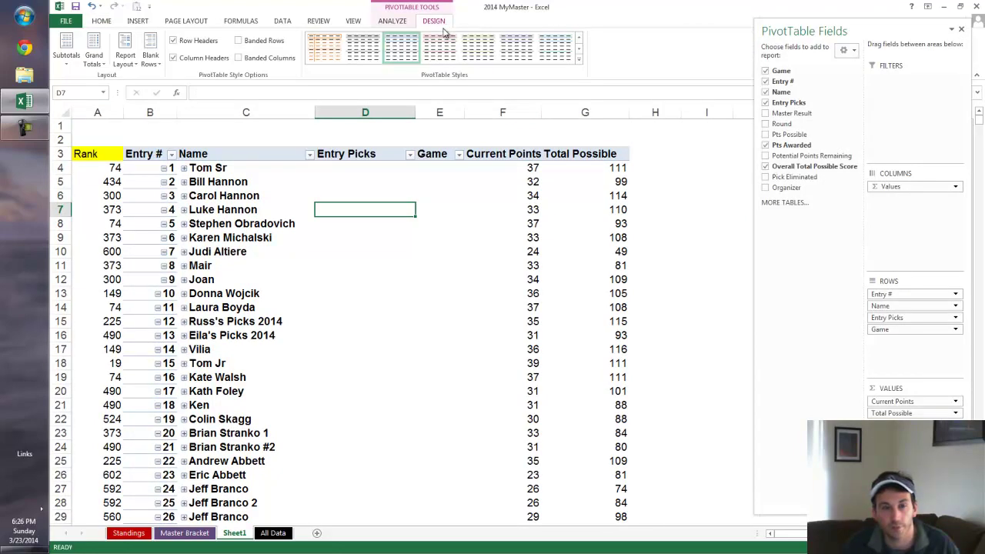
left_click(578, 59)
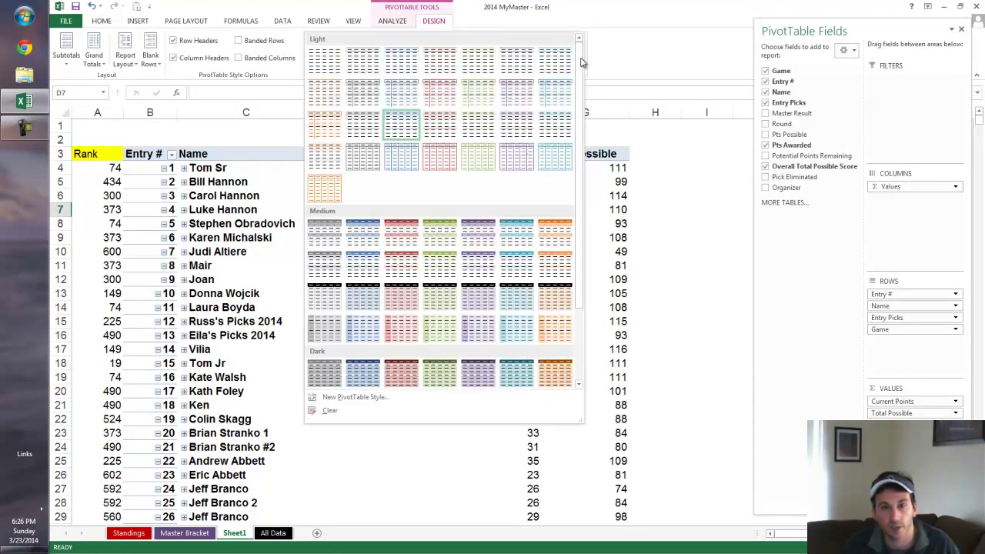
left_click(402, 260)
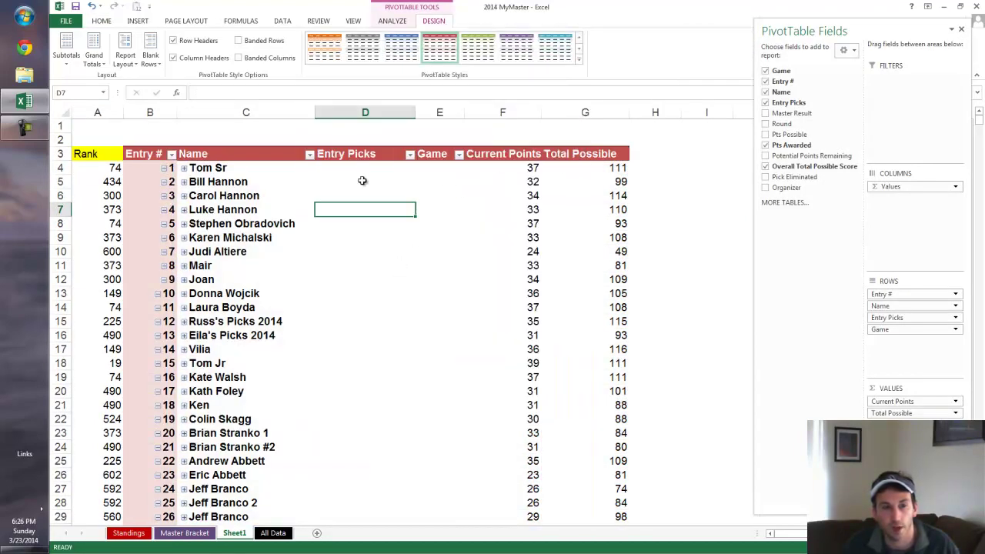
Turn on banded rows and banded columns for the pivot table
left_click(241, 20)
left_click(232, 50)
left_click(435, 21)
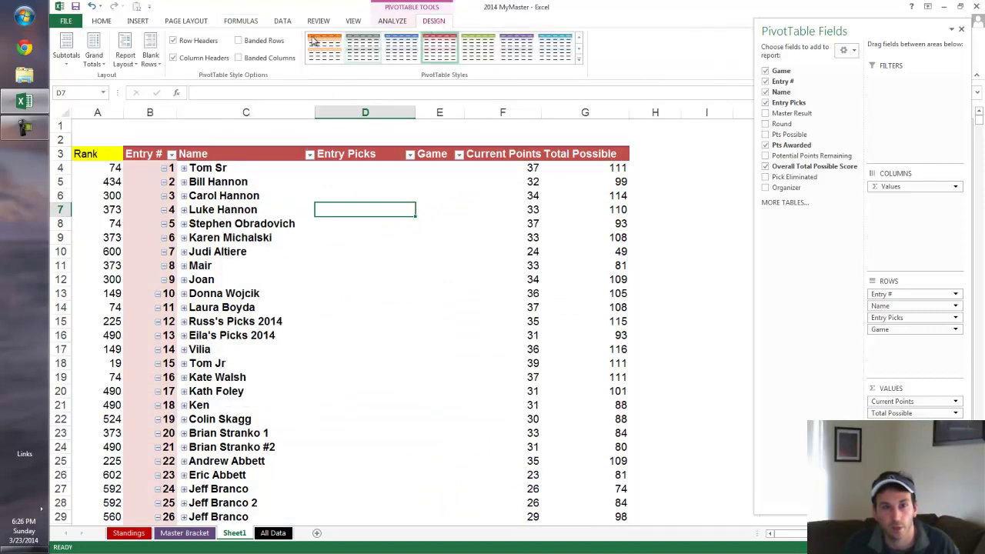
left_click(239, 40)
left_click(239, 58)
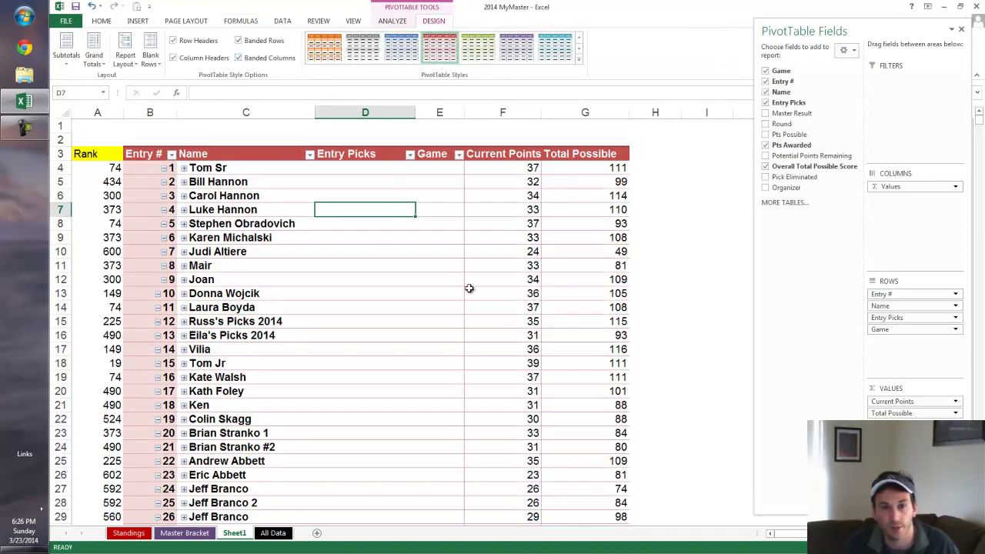
Sort the Entry # field in descending order by Current Points
left_click(422, 293)
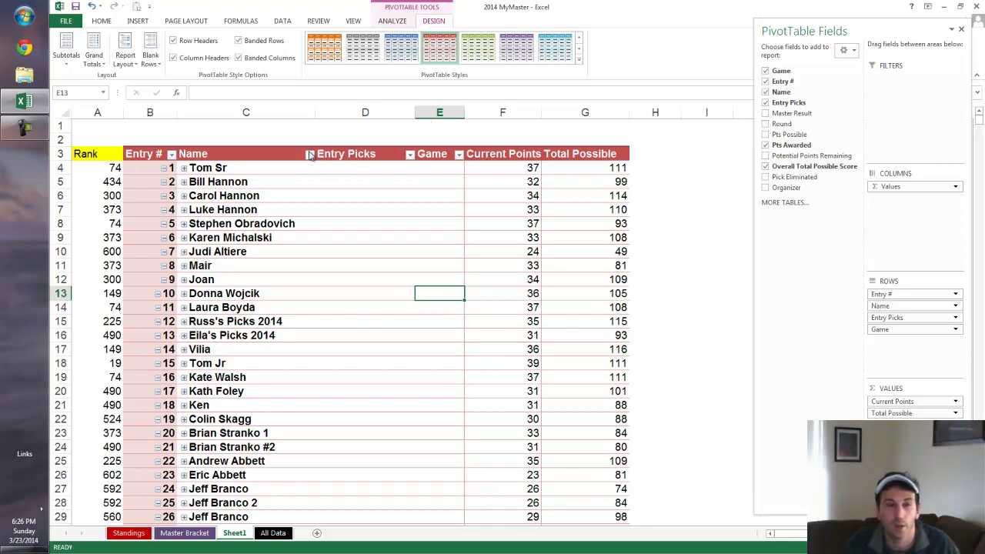
left_click(172, 155)
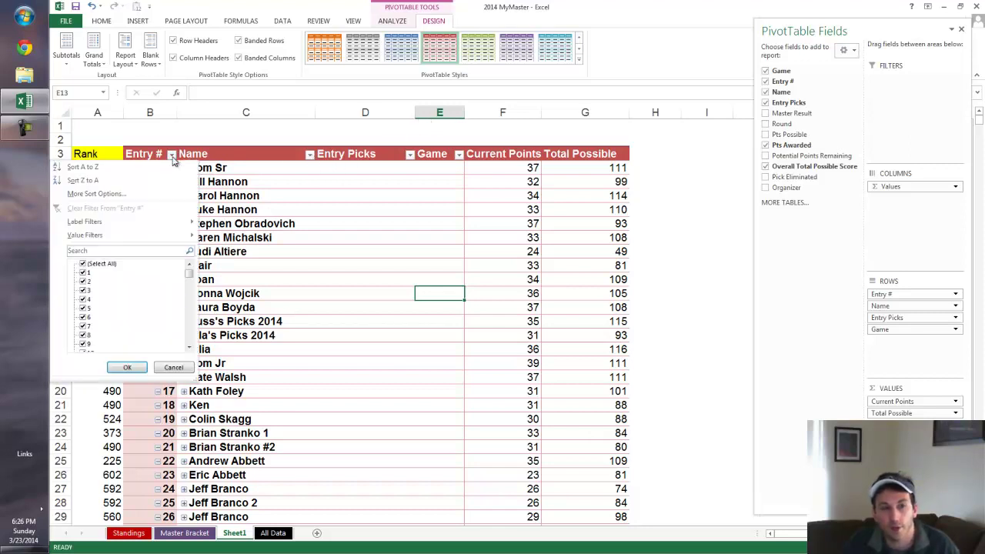
left_click(161, 196)
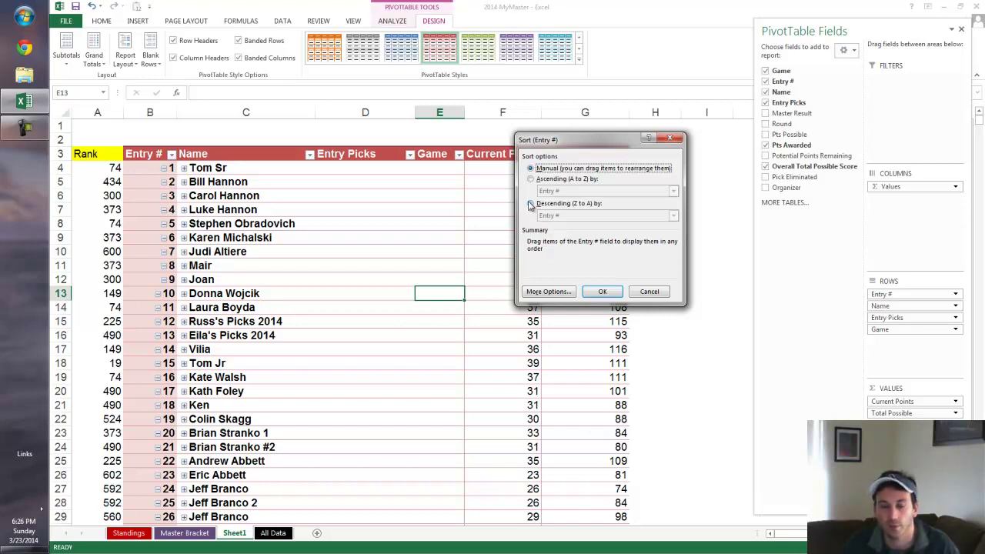
left_click(531, 204)
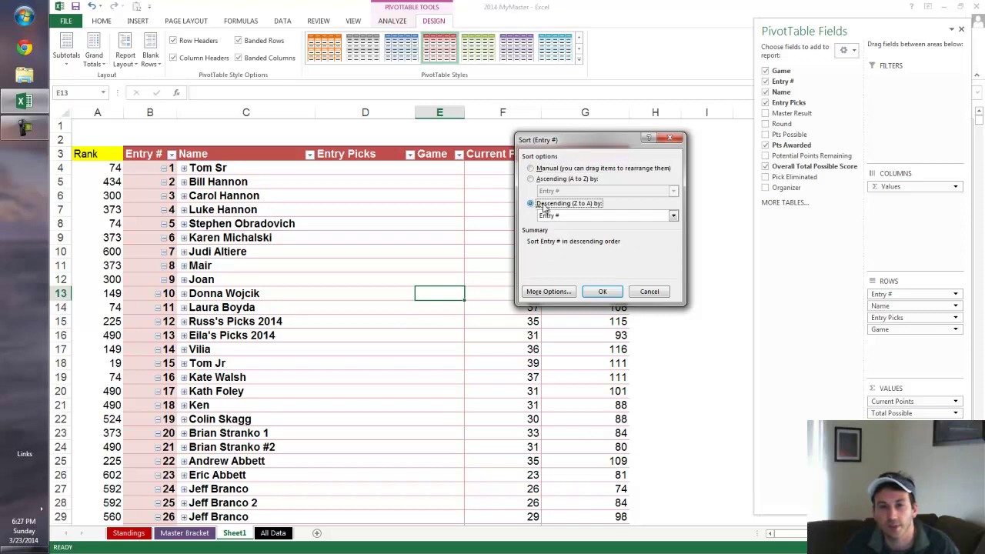
left_click(571, 216)
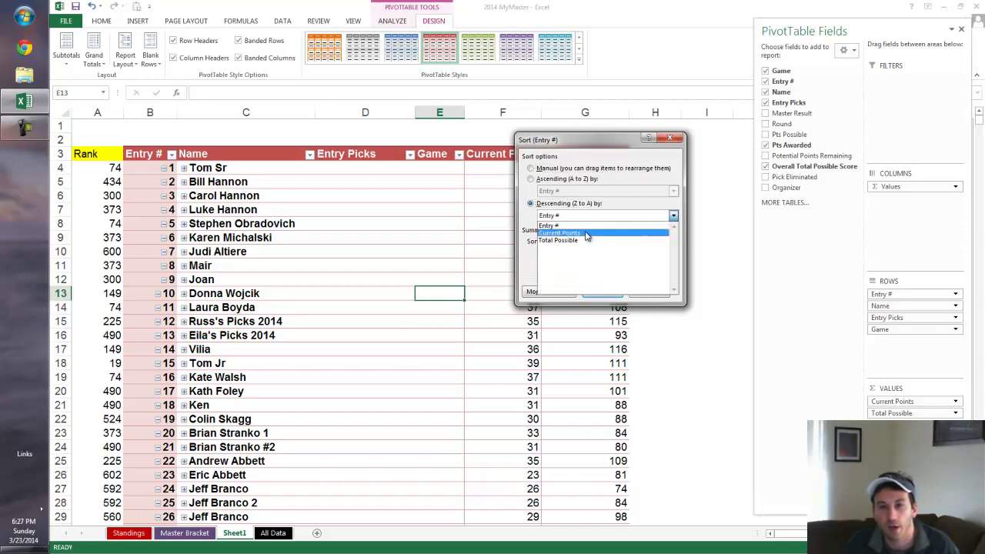
left_click(585, 233)
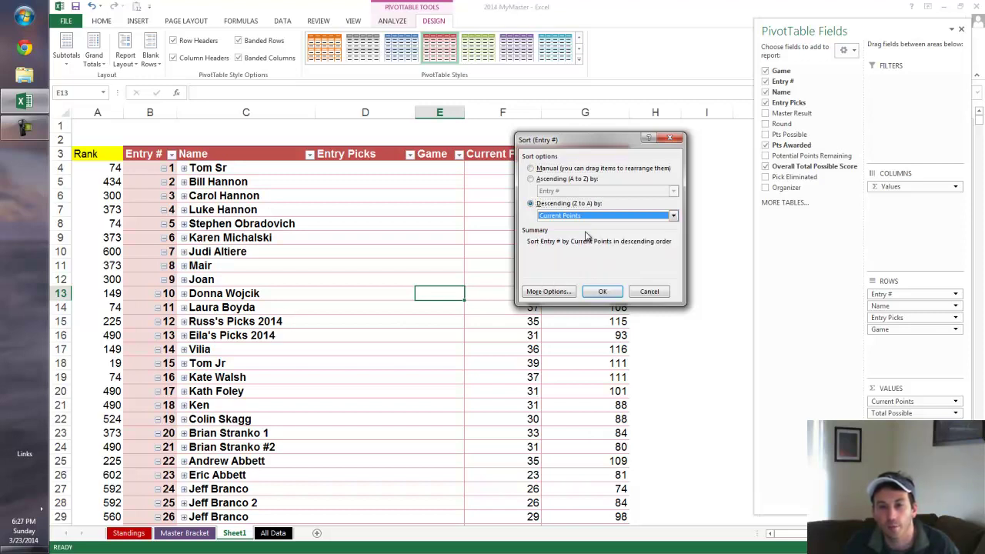
left_click(602, 292)
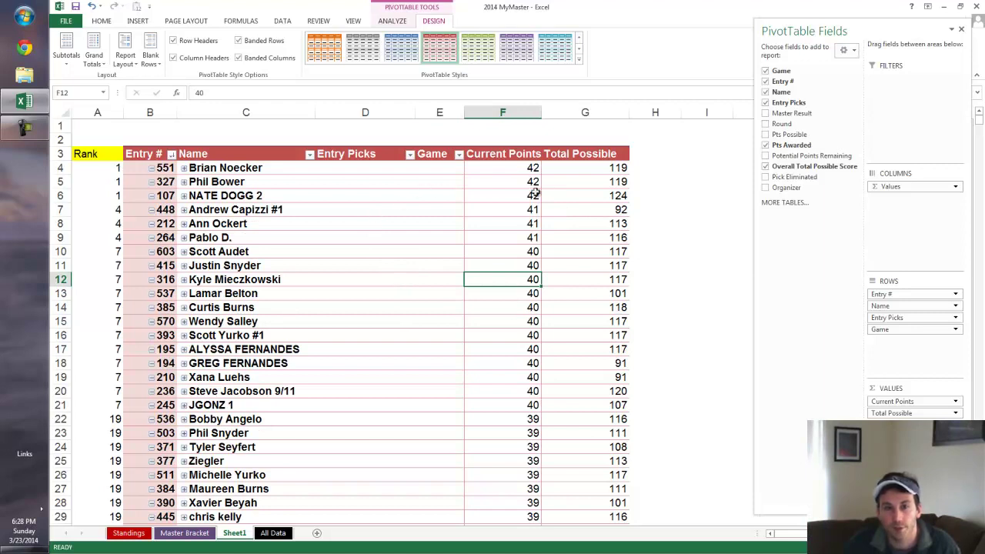
Check the Current Points of the first entry and the rank cells A4 and A5 in the sorted table
left_click(523, 166)
mouse_move(514, 194)
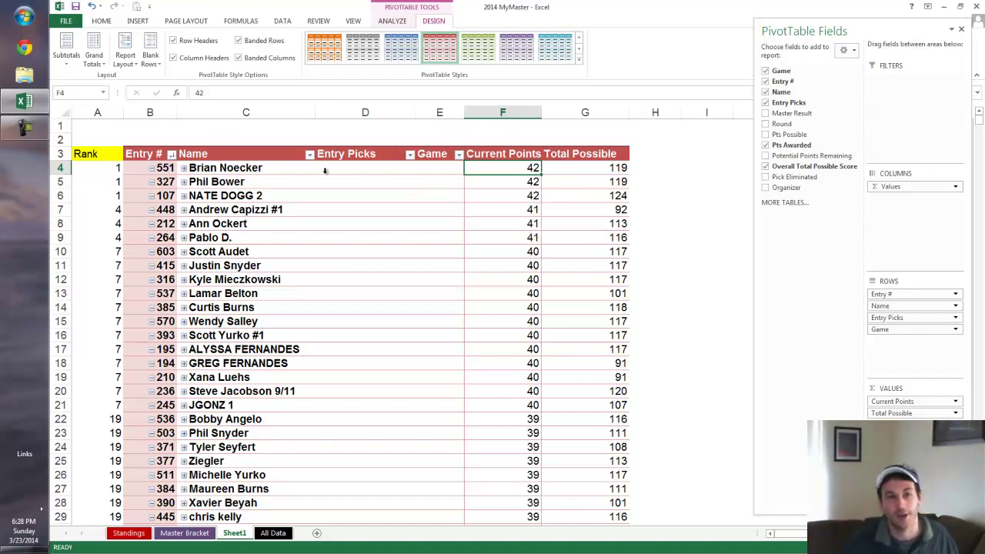
left_click(86, 170)
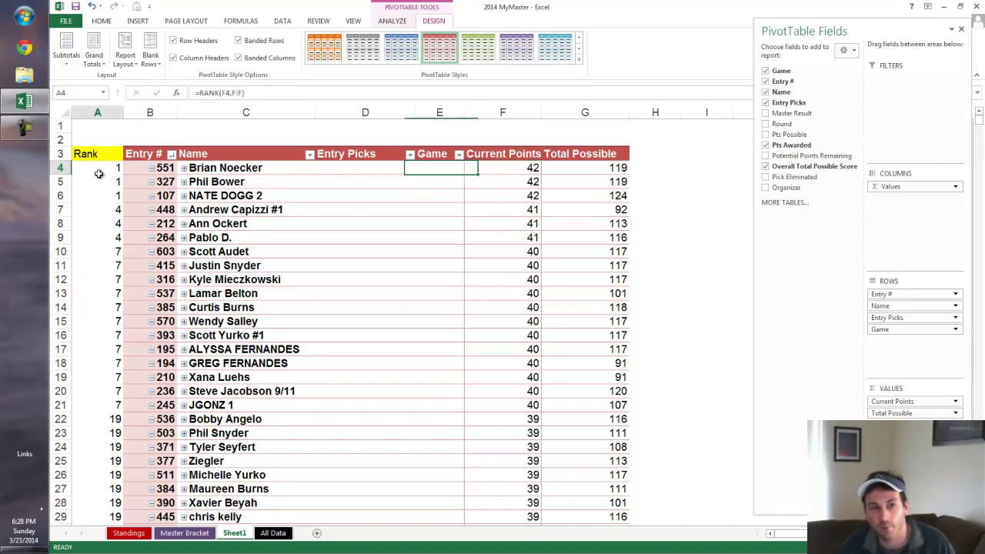
left_click(103, 183)
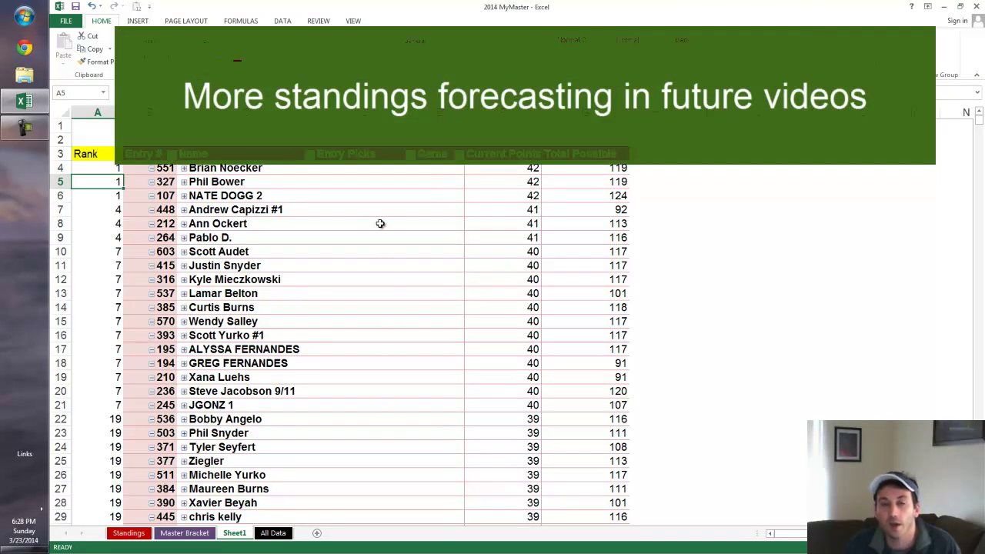
Insert a slicer for the pivot table's Entry Picks field
left_click(306, 234)
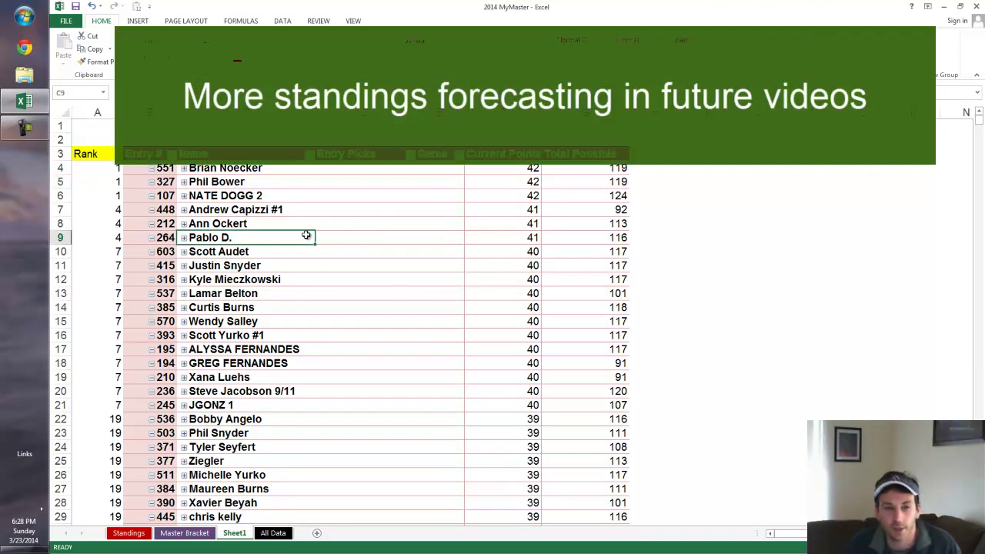
left_click(348, 59)
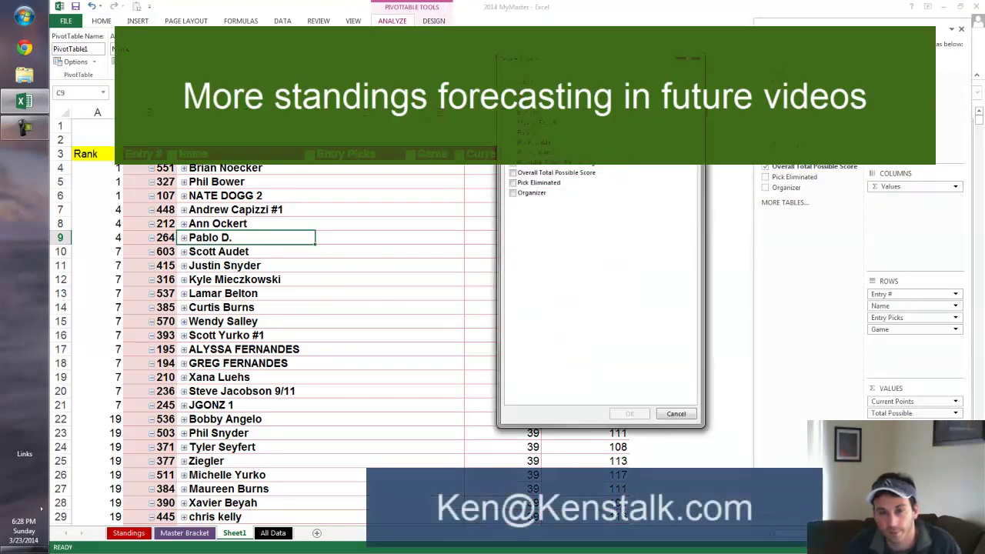
left_click(513, 113)
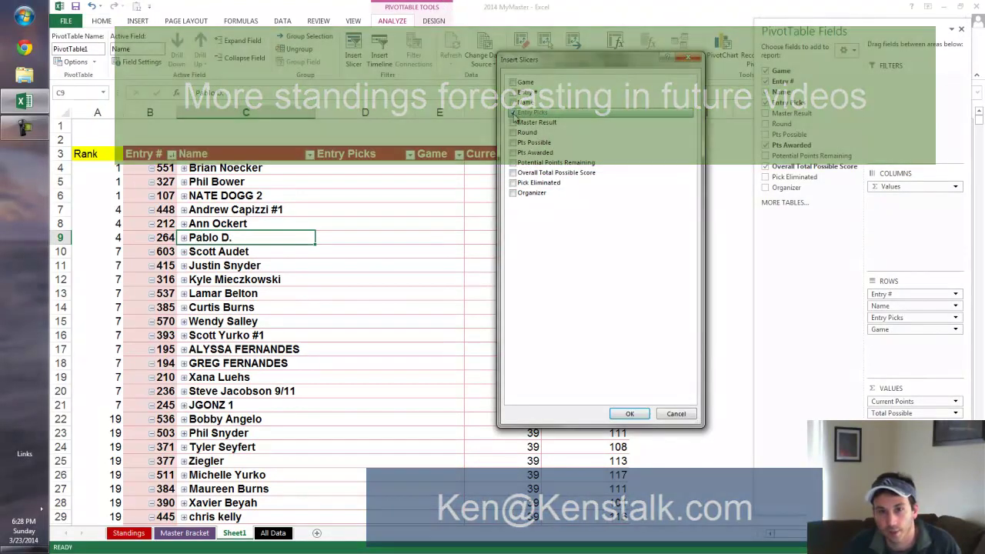